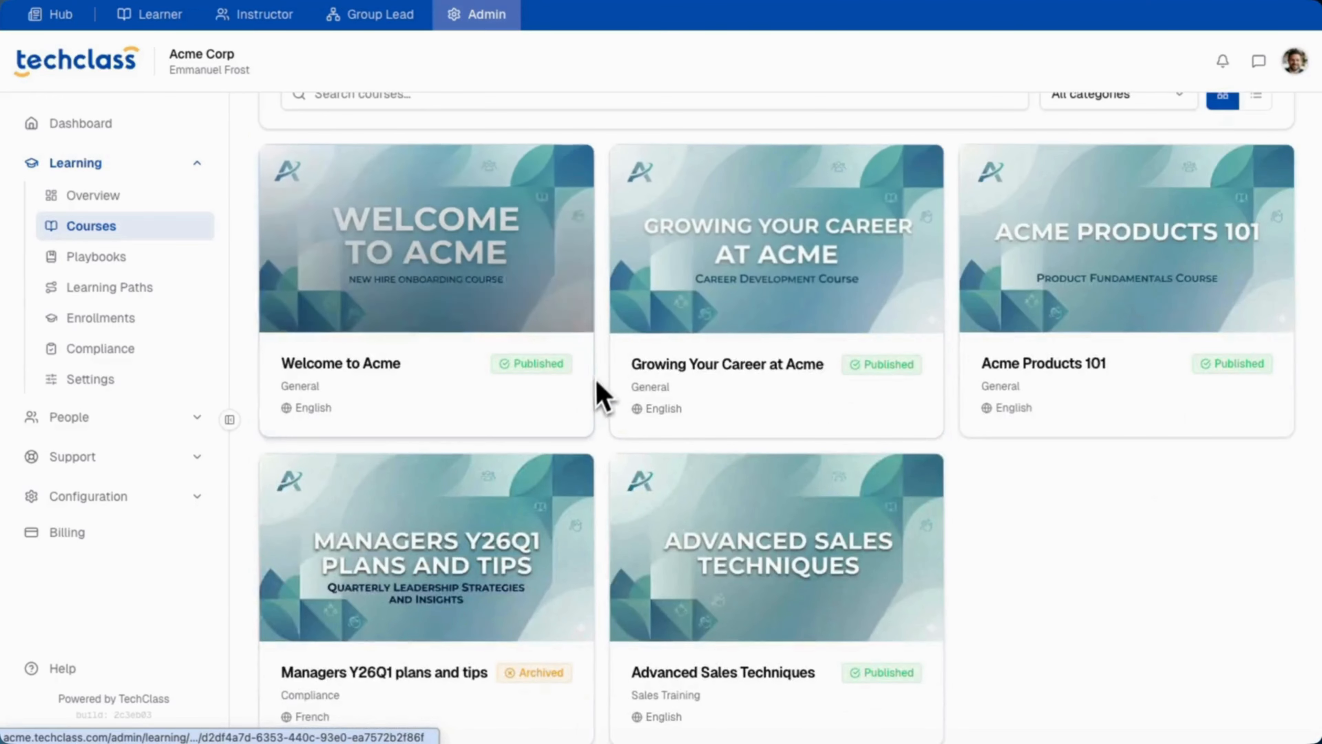
# - Browse the TechClass Courses training library to see the ready-made courses it offers
pyautogui.scroll(1, 606, 401)
pyautogui.scroll(3, 611, 409)
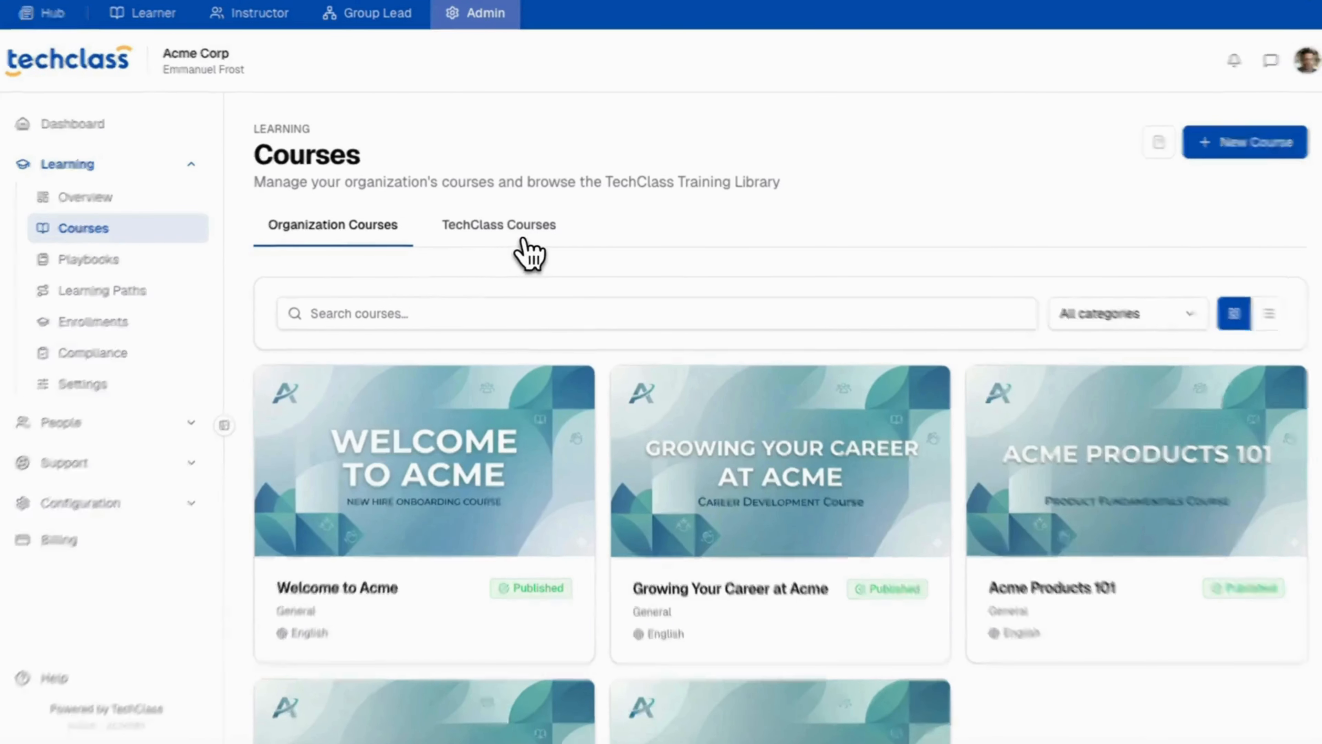
pyautogui.click(530, 254)
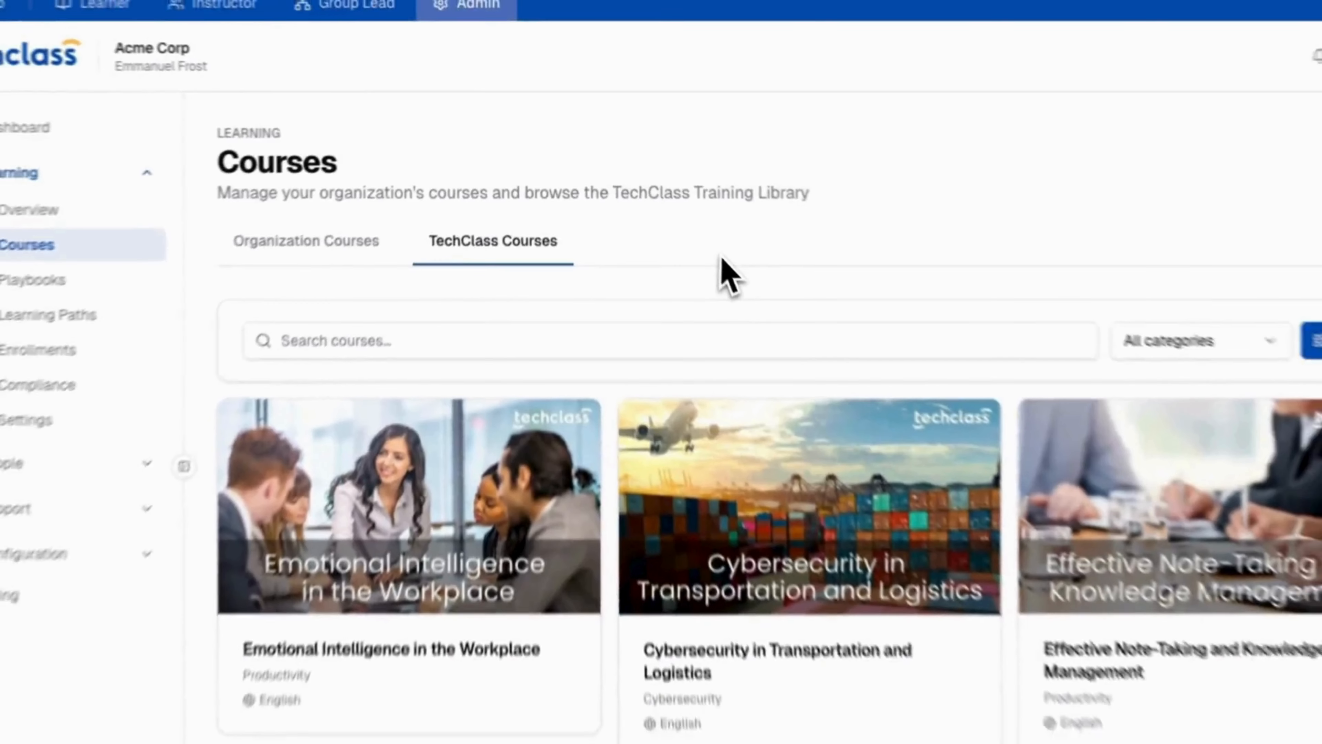
pyautogui.scroll(-5, 729, 276)
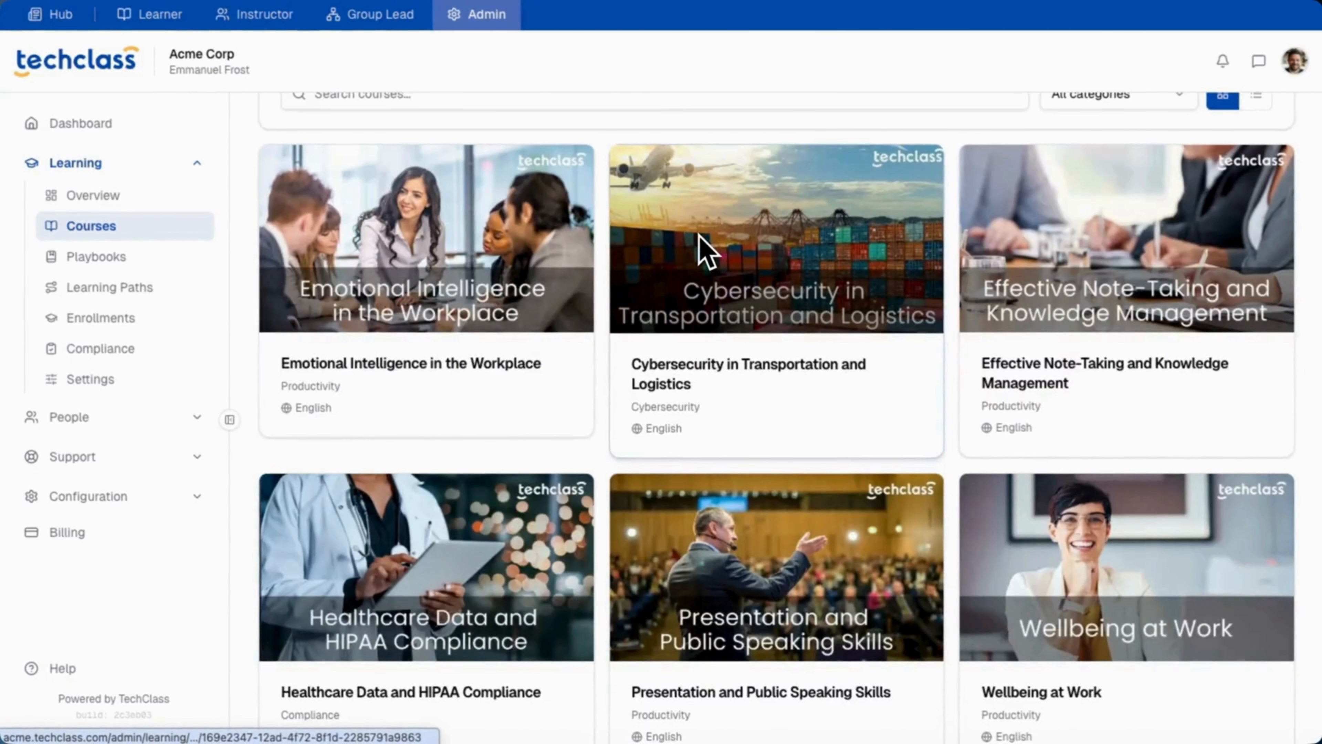
pyautogui.scroll(-2, 706, 253)
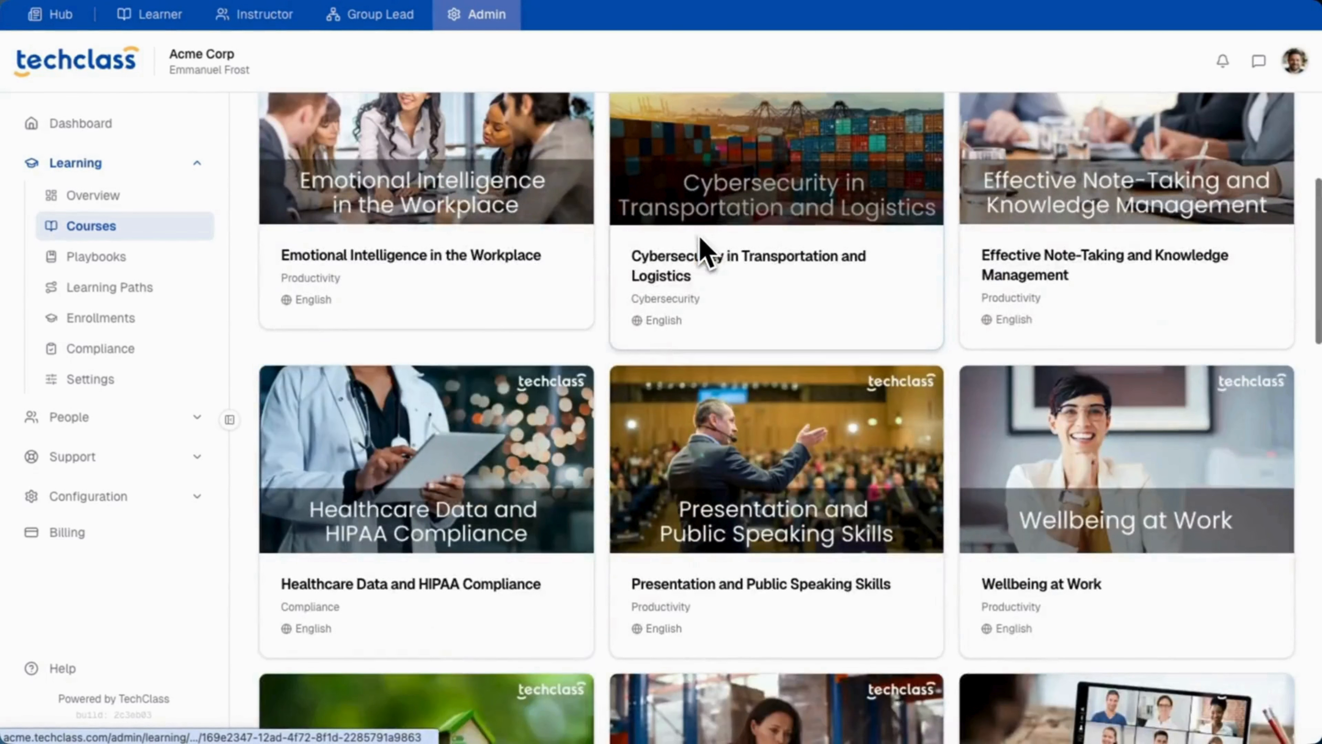
pyautogui.scroll(-2, 613, 349)
pyautogui.scroll(-5, 612, 355)
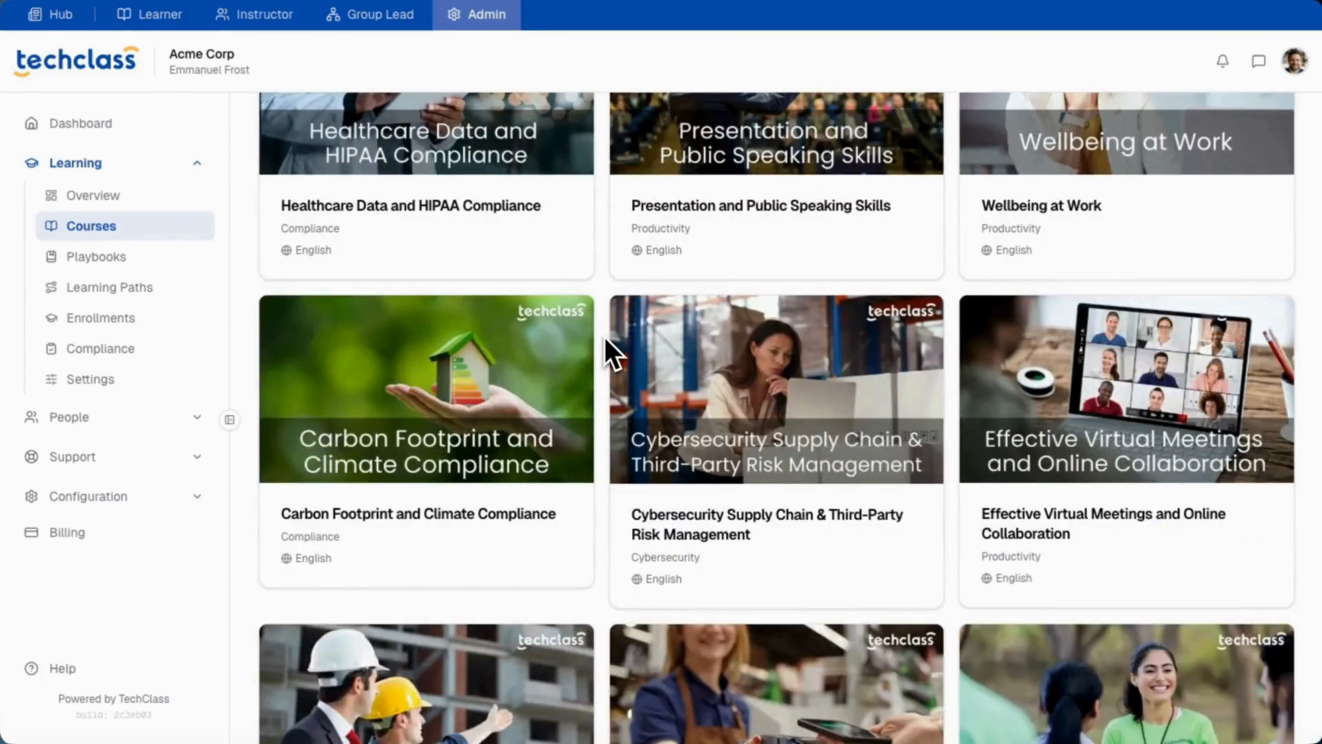
pyautogui.scroll(-3, 613, 354)
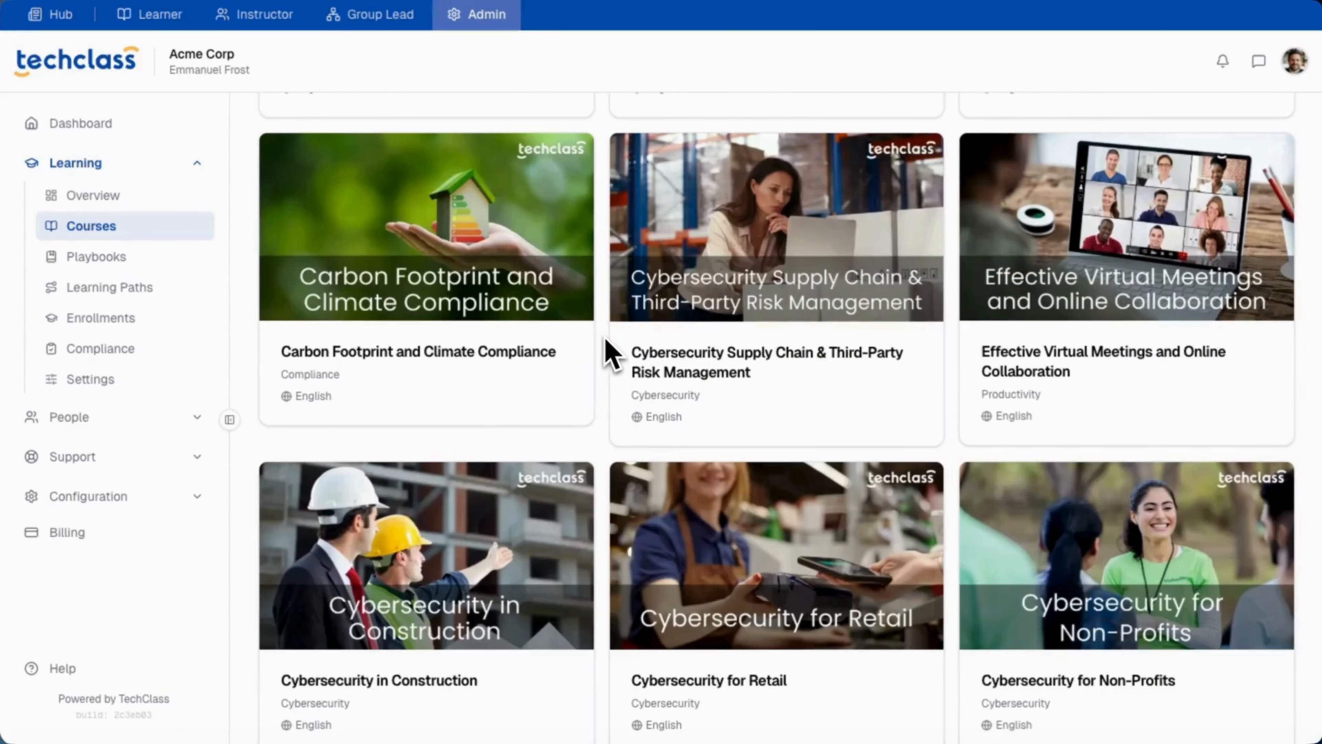
pyautogui.scroll(13, 614, 355)
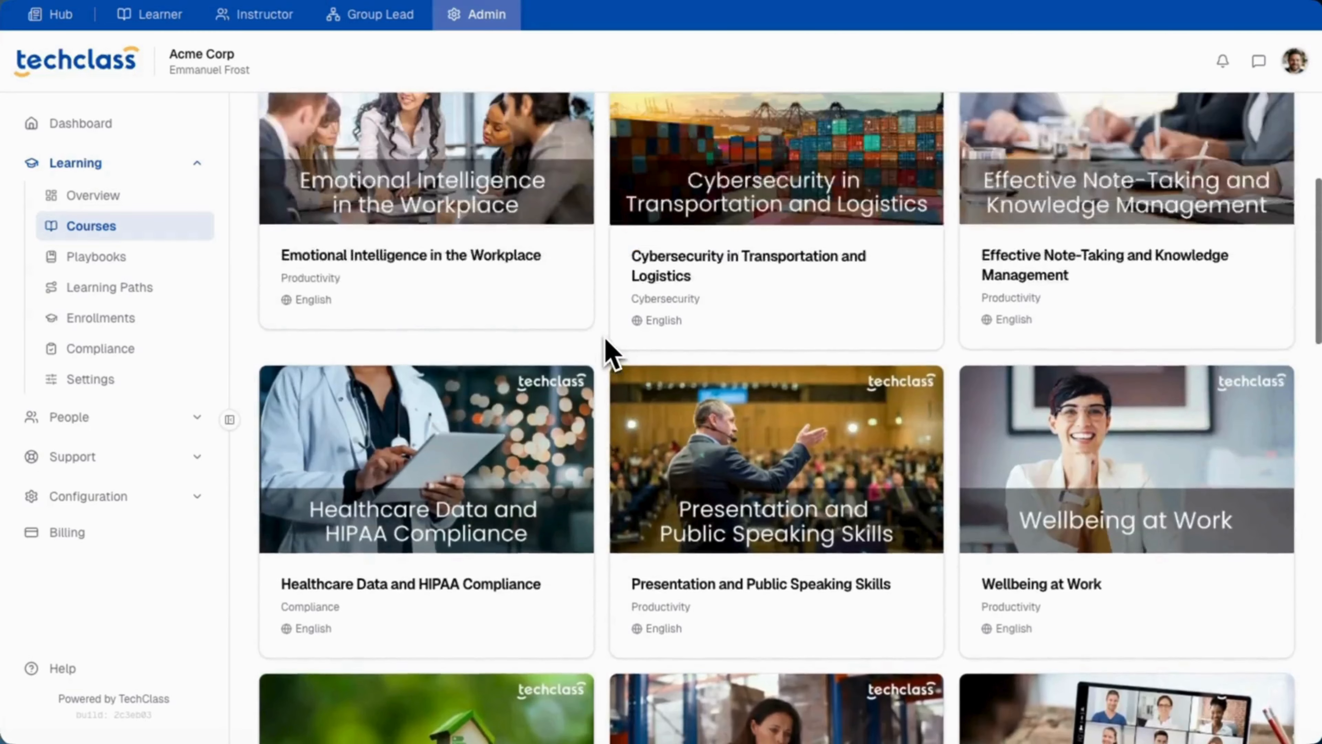
pyautogui.scroll(4, 612, 354)
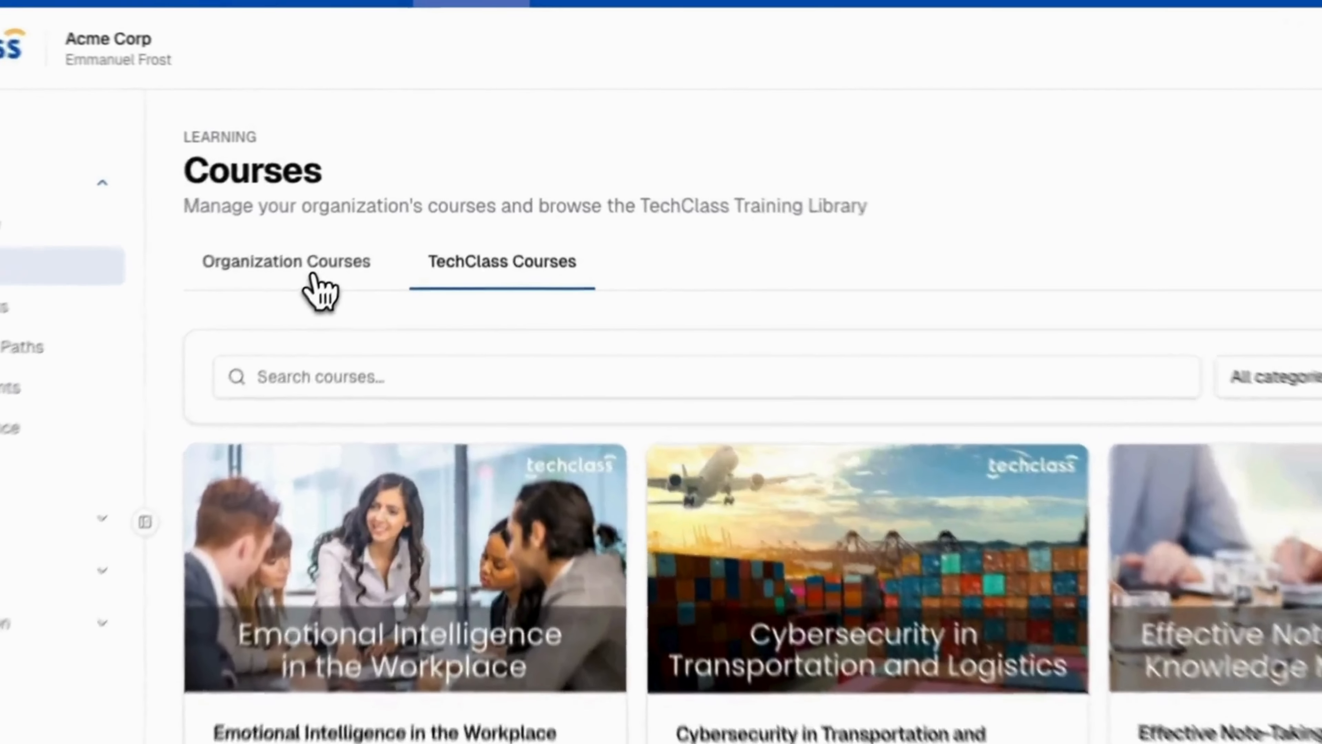
# - Start a new Structured Course among the organization's courses and name it "Introduction to Cybersecurity"
pyautogui.click(358, 233)
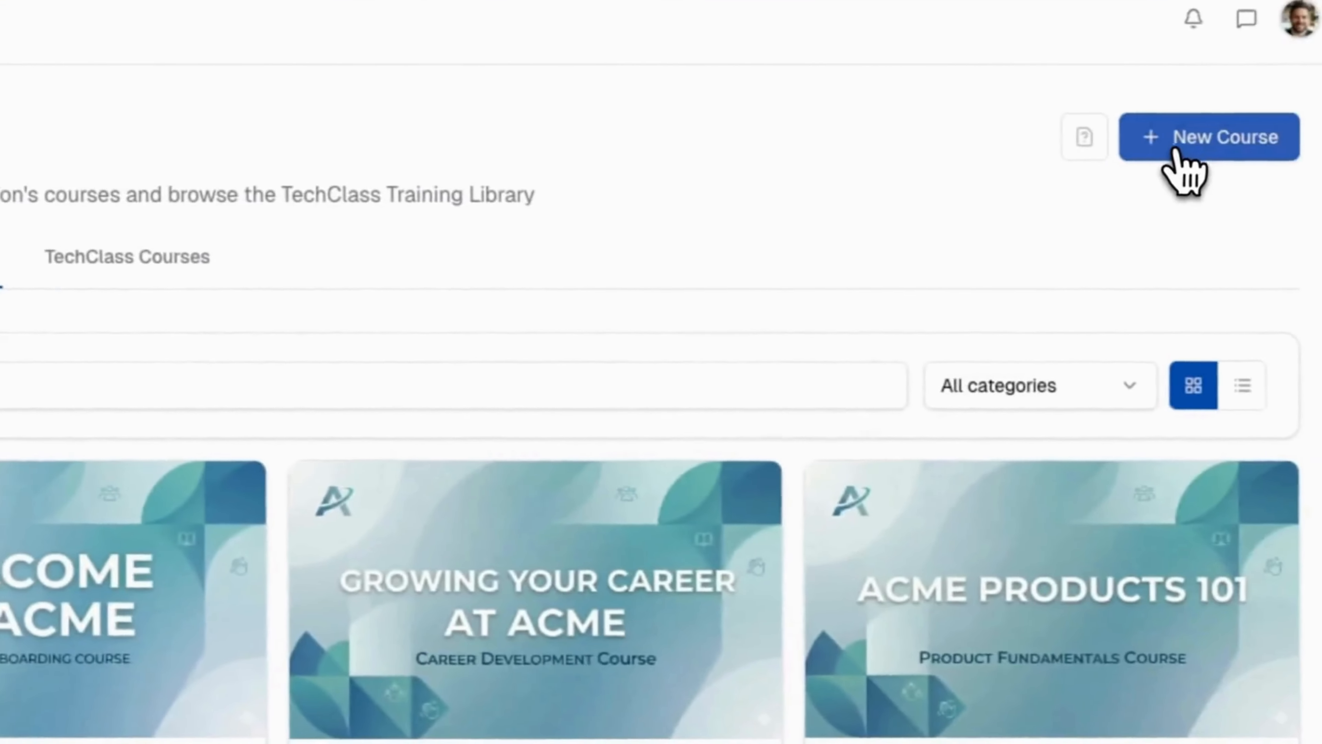
pyautogui.click(1165, 152)
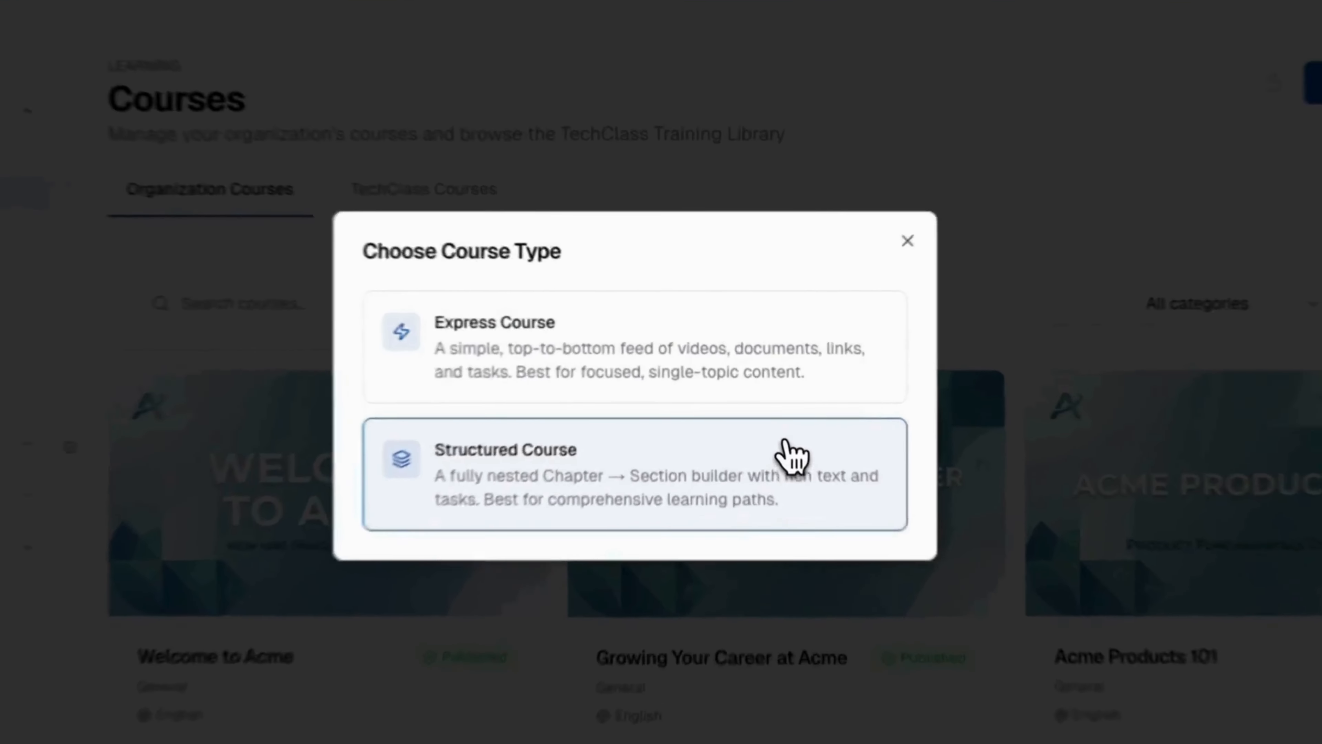
pyautogui.click(778, 420)
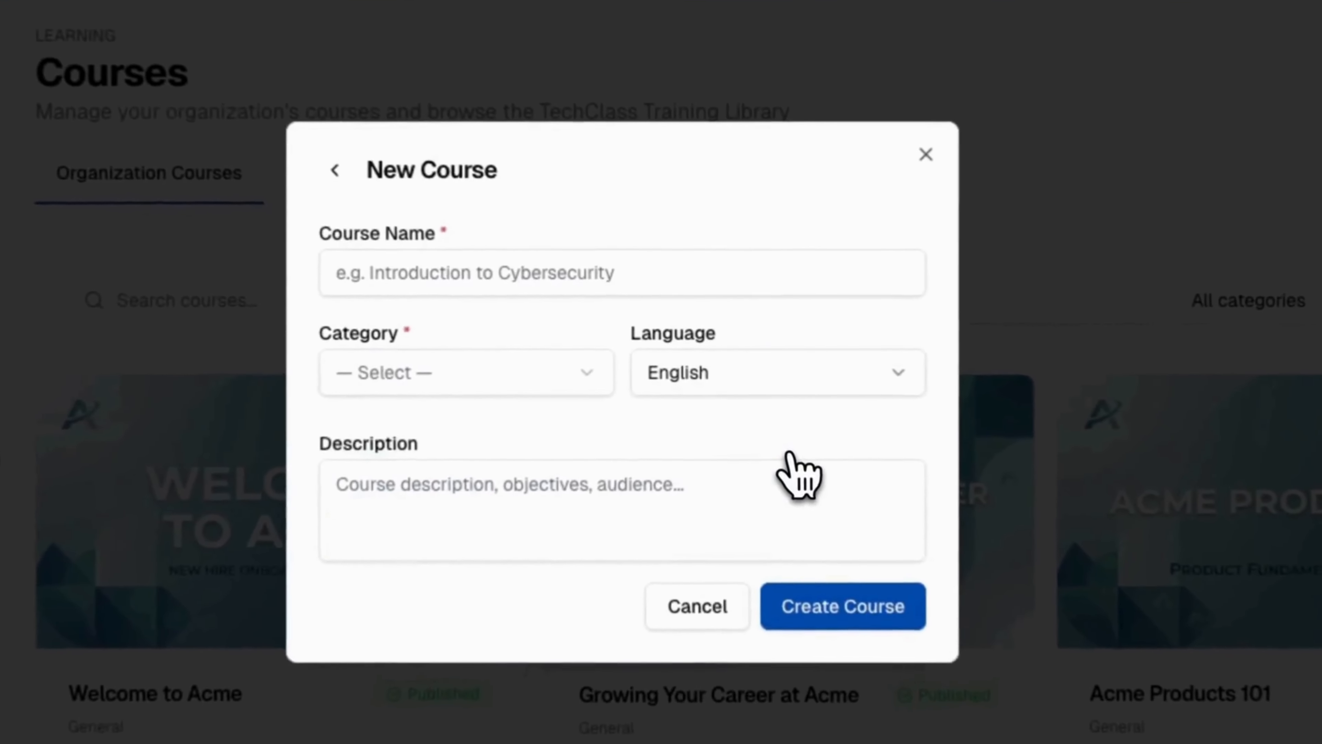
pyautogui.click(595, 272)
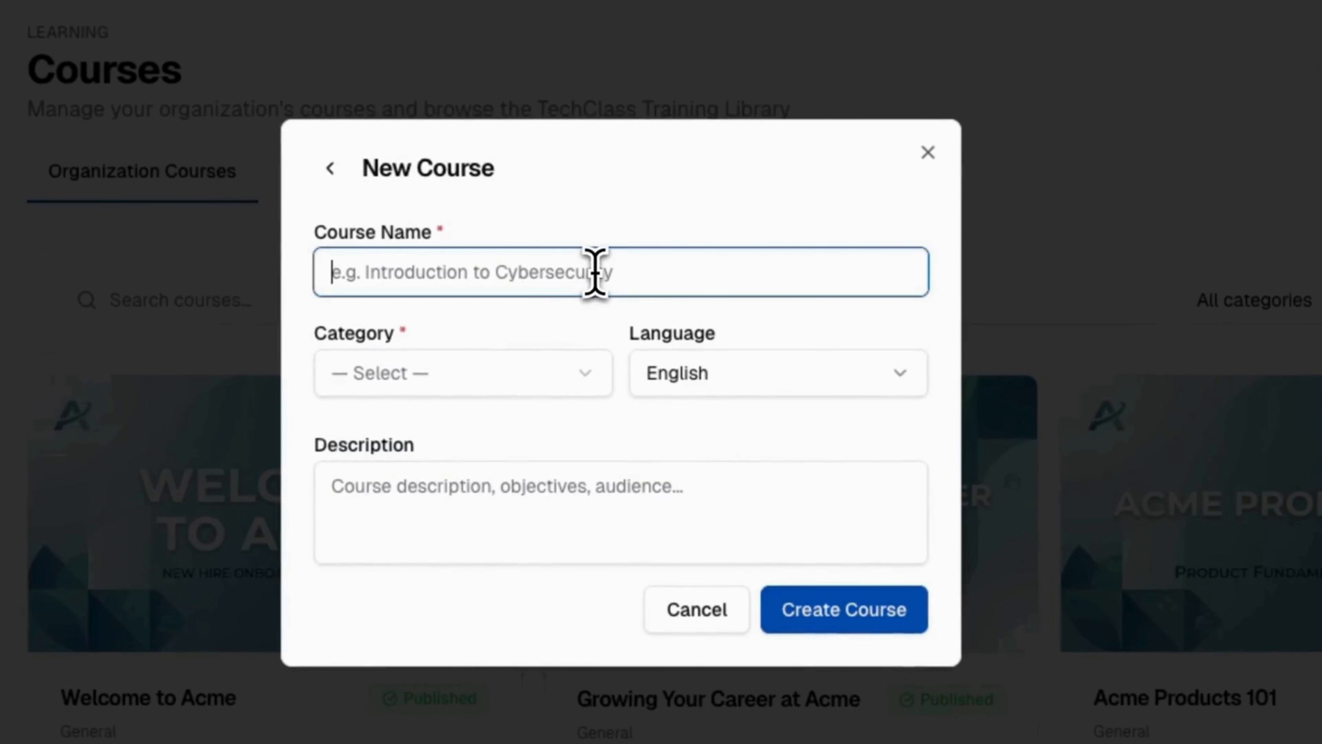
pyautogui.write('Introduction to Cybersecurity')
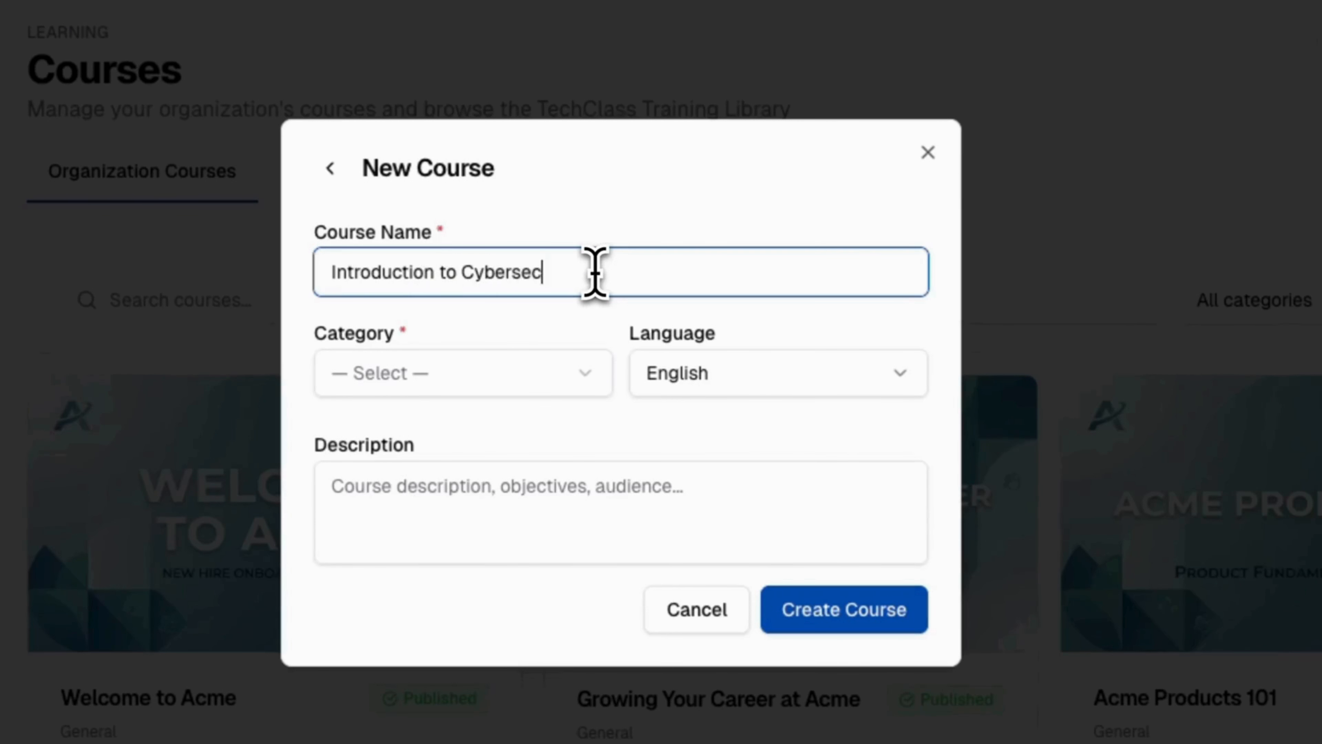
# - Set the new course's category to Cybersecurity and its language to English
pyautogui.click(580, 383)
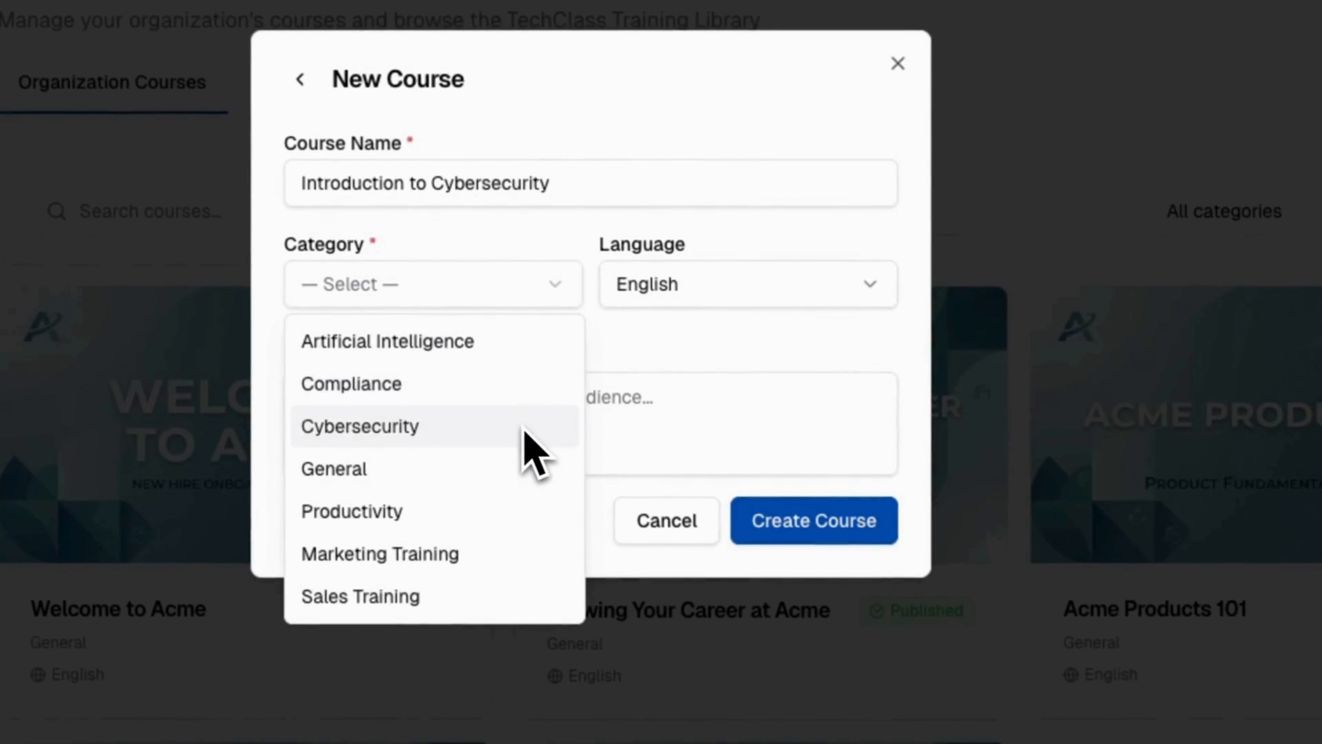
pyautogui.click(533, 451)
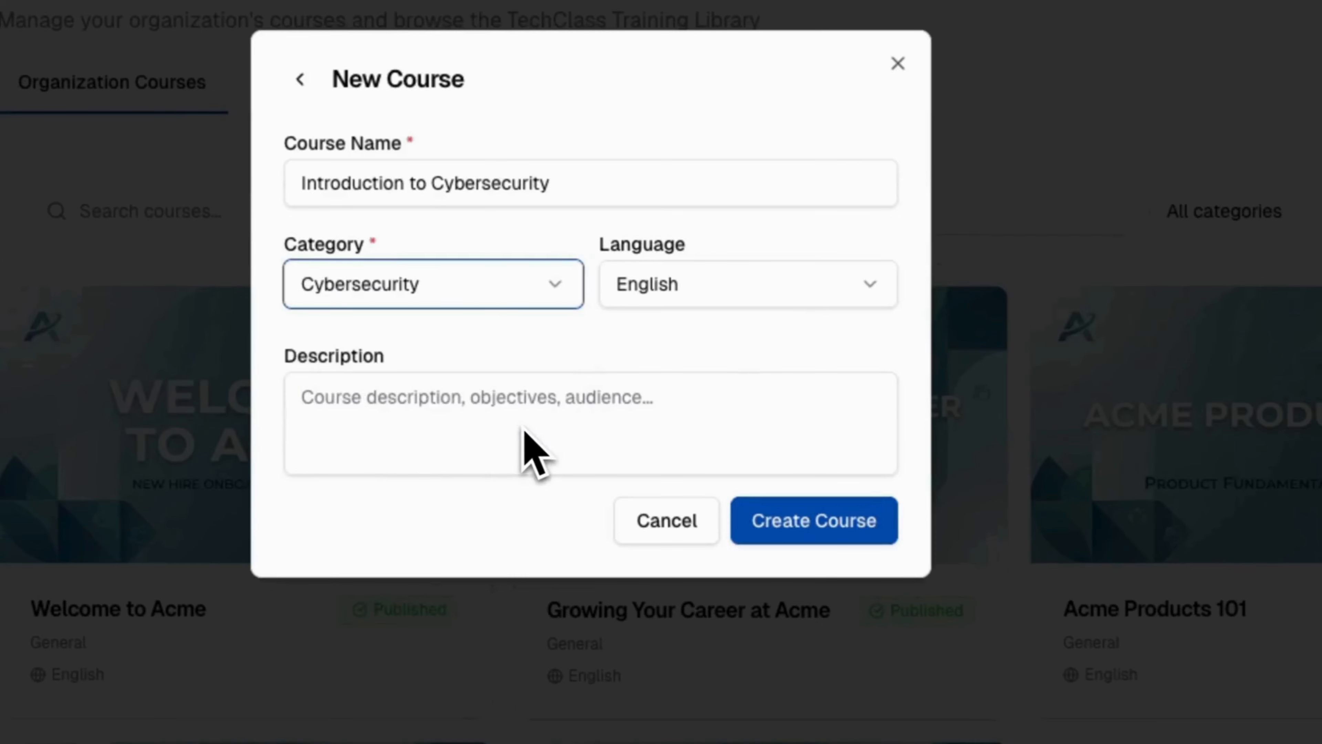
pyautogui.click(878, 299)
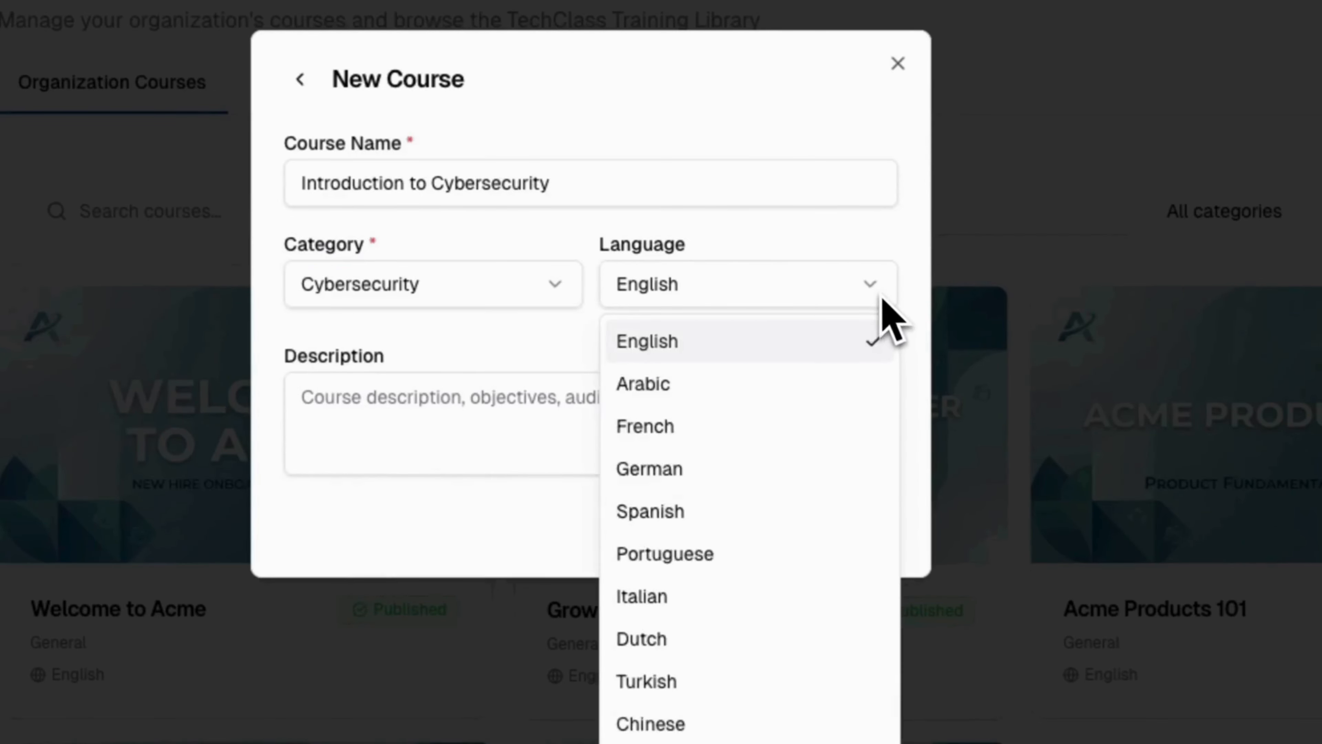
pyautogui.click(858, 342)
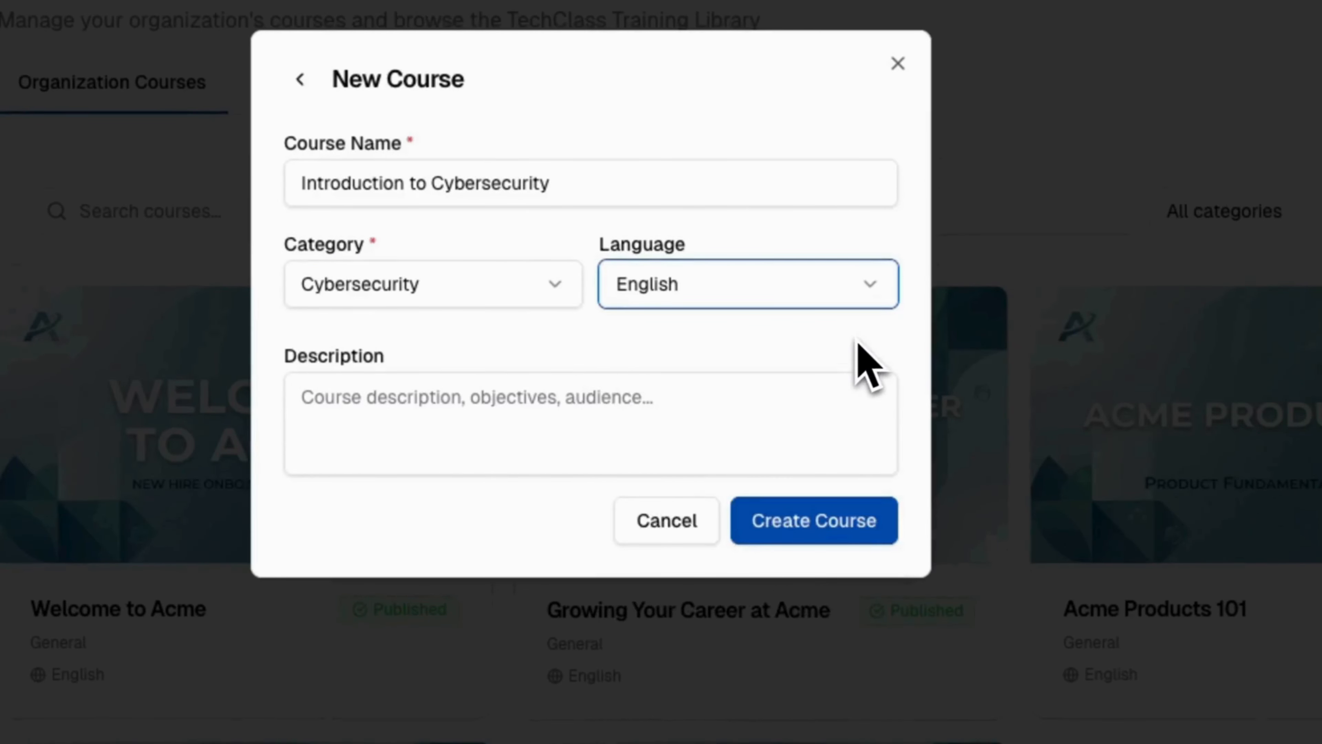
# - Enter the description "Cybersecurity awareness for employees." and create the course
pyautogui.click(831, 450)
pyautogui.write('Cybersecurity awareness for employees.')
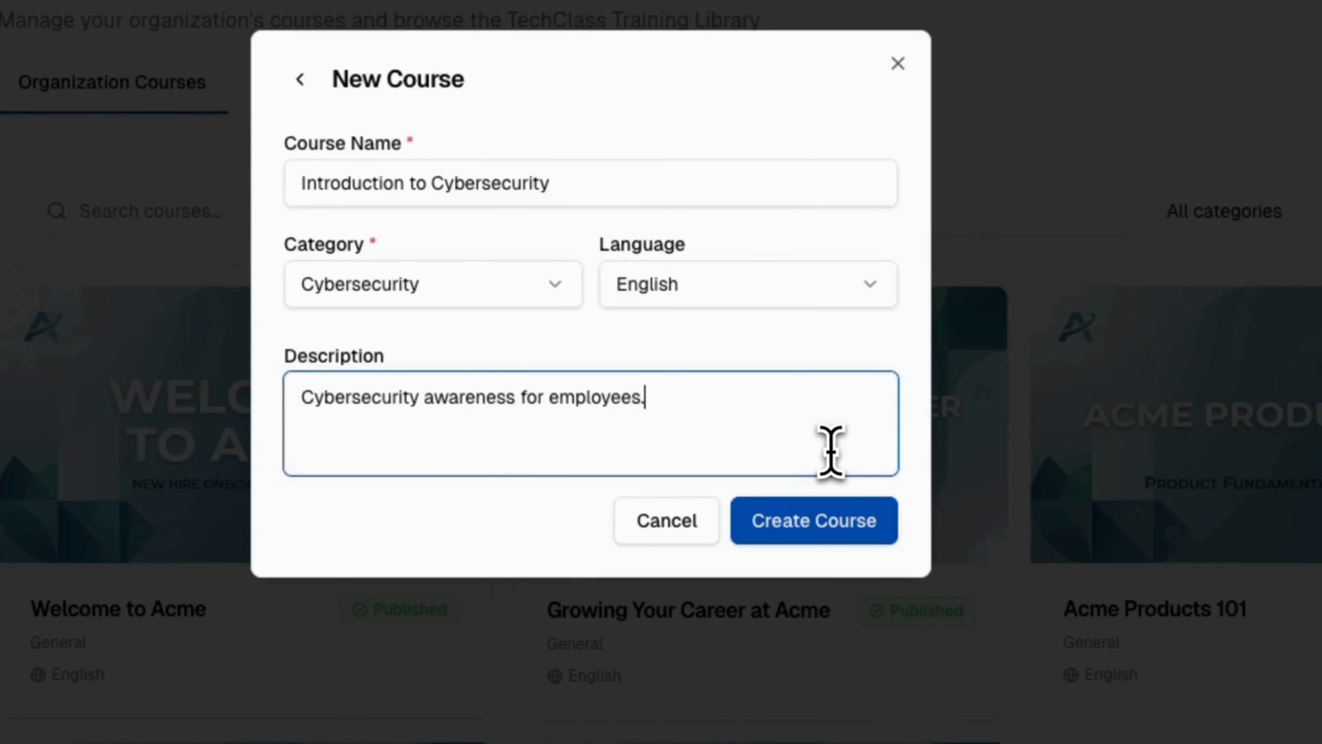
pyautogui.click(833, 535)
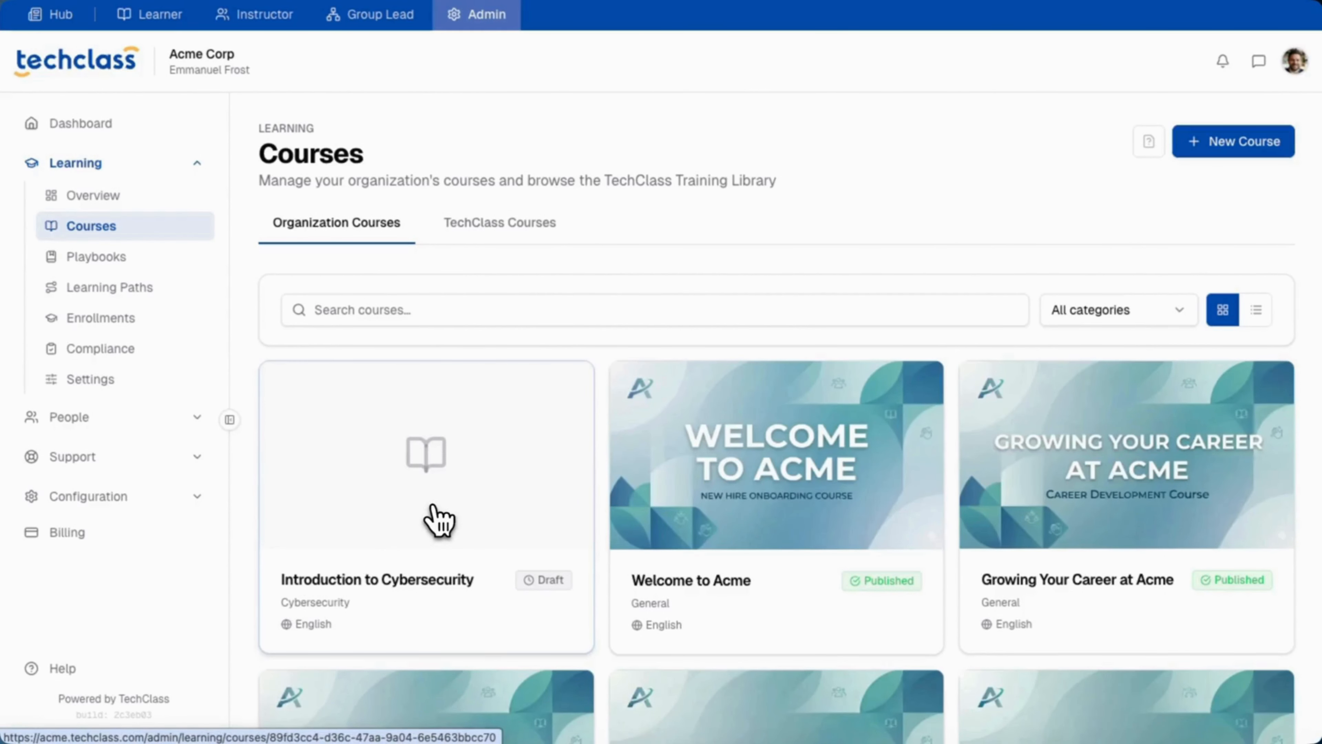
# - Examine the overview of the Introduction to Cybersecurity course and return to the course list
pyautogui.click(439, 521)
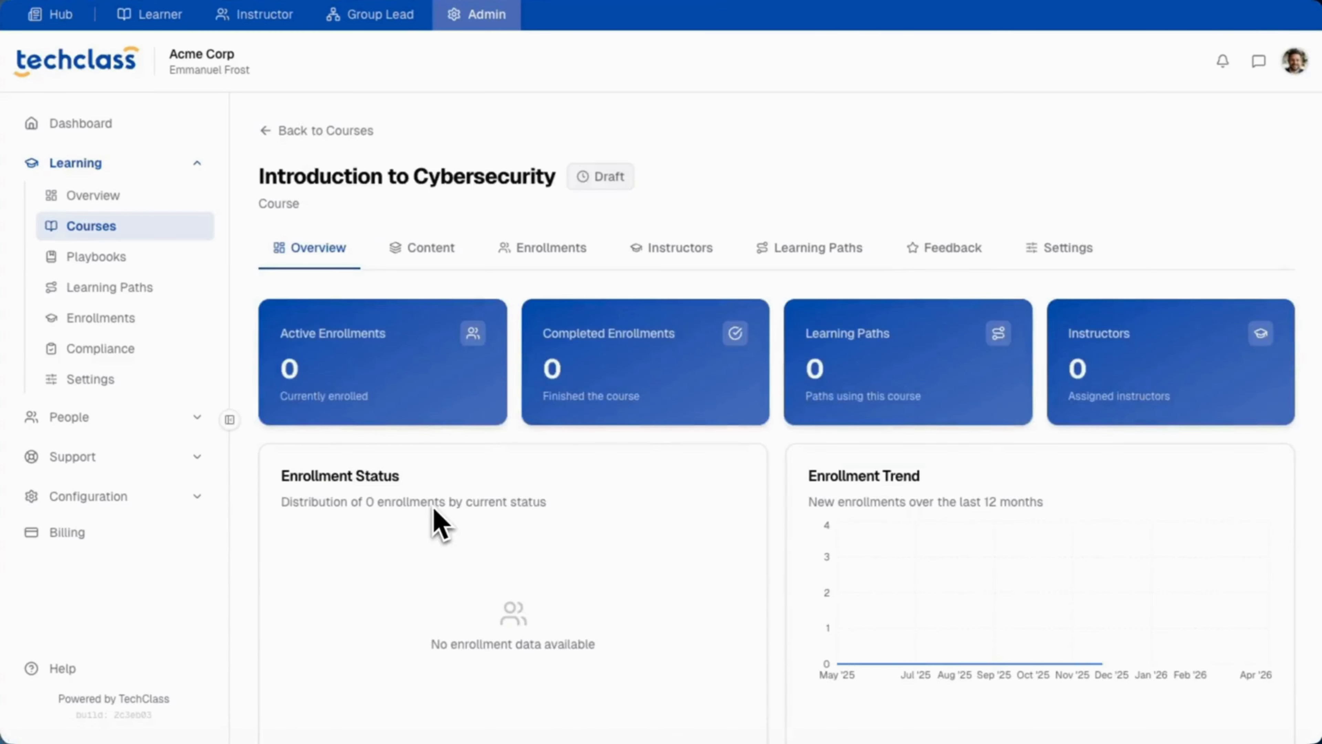
pyautogui.scroll(-3, 438, 521)
pyautogui.scroll(3, 438, 521)
pyautogui.click(308, 133)
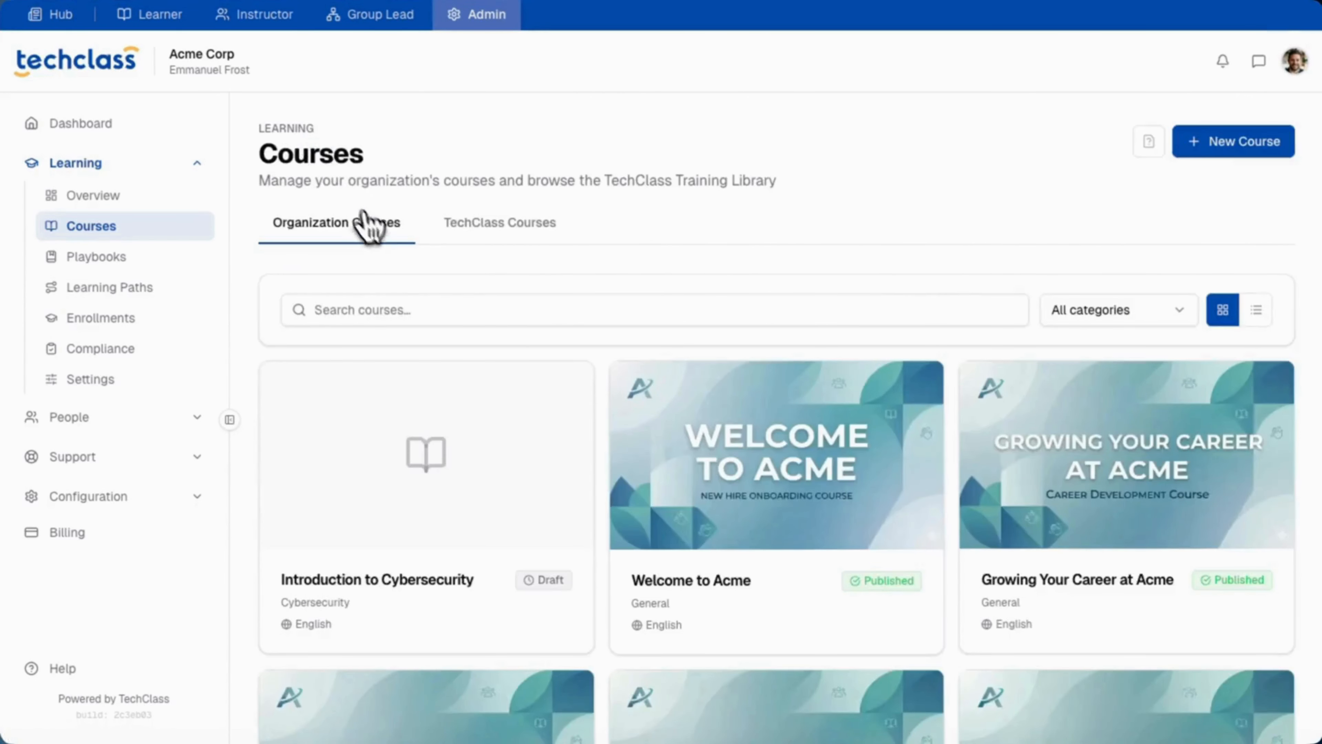
# - Open the Welcome to Acme course and review its overview charts on enrollments, progress and learner ratings
pyautogui.click(775, 526)
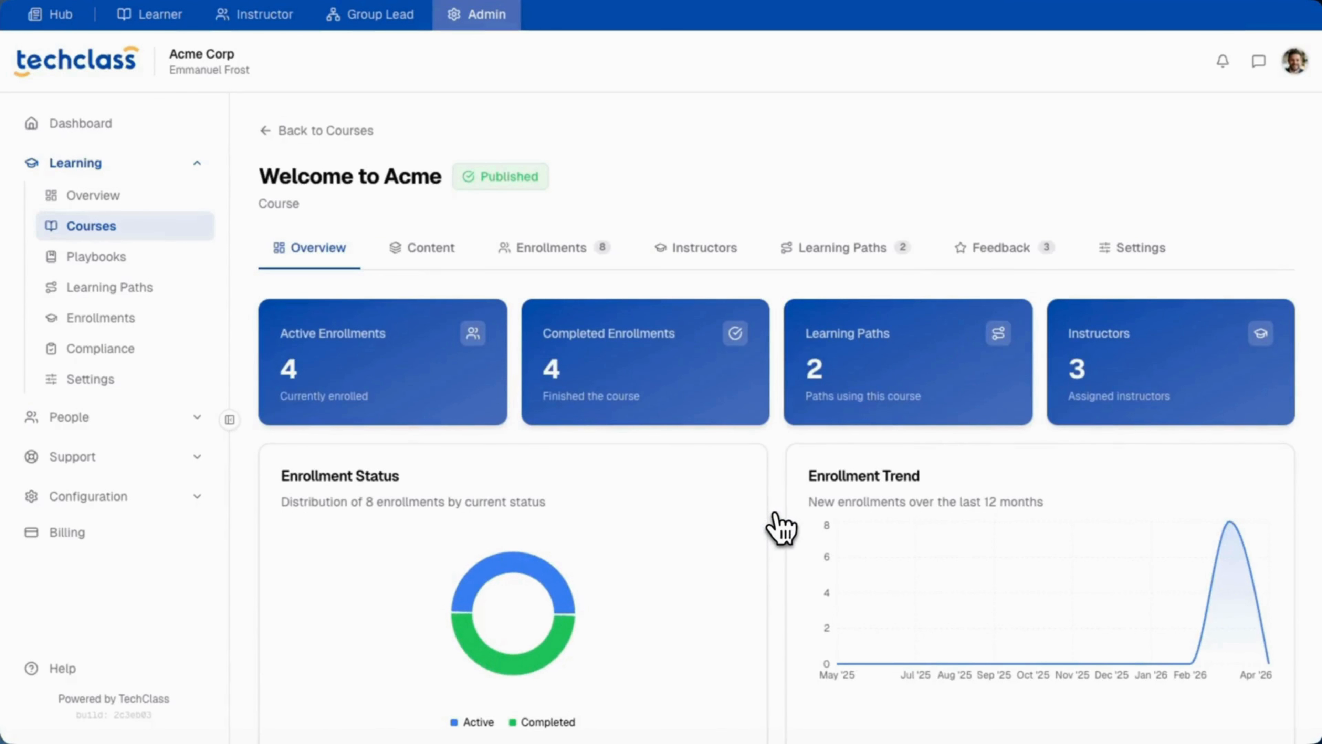
pyautogui.scroll(-3, 779, 527)
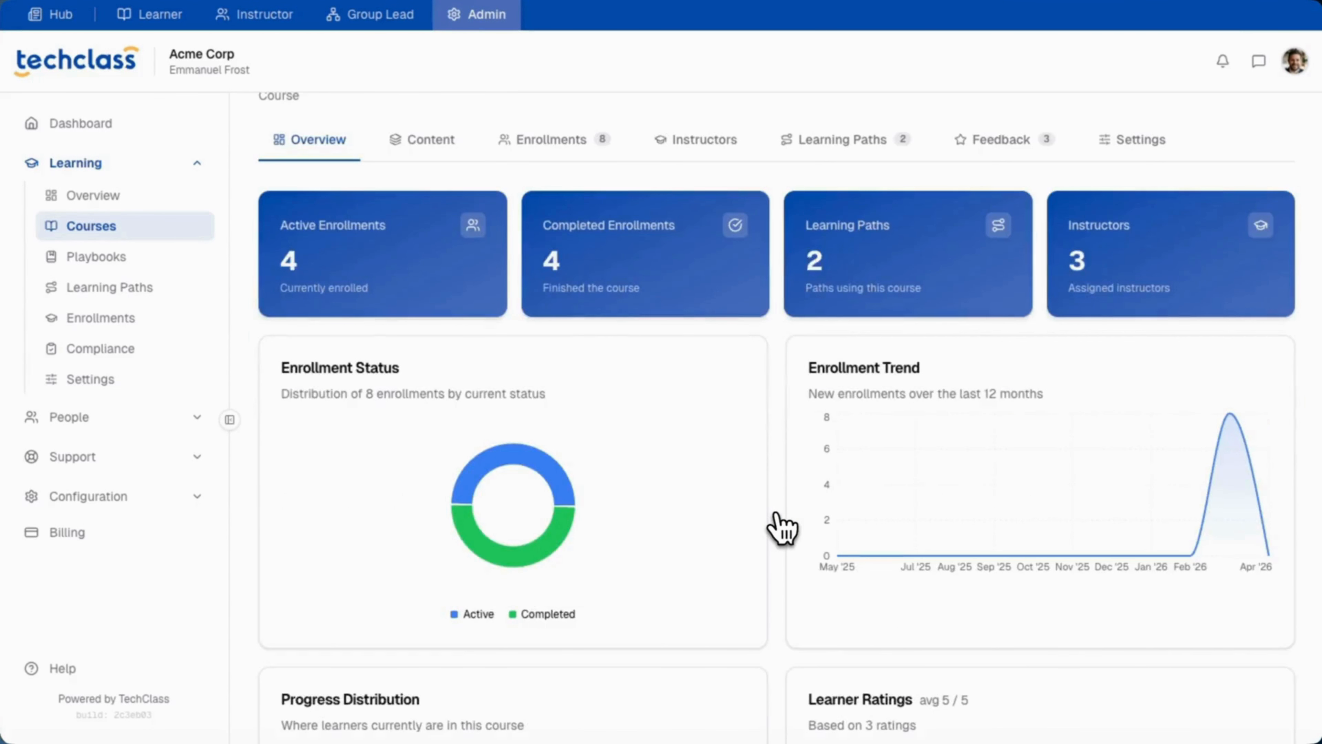
pyautogui.scroll(-2, 779, 528)
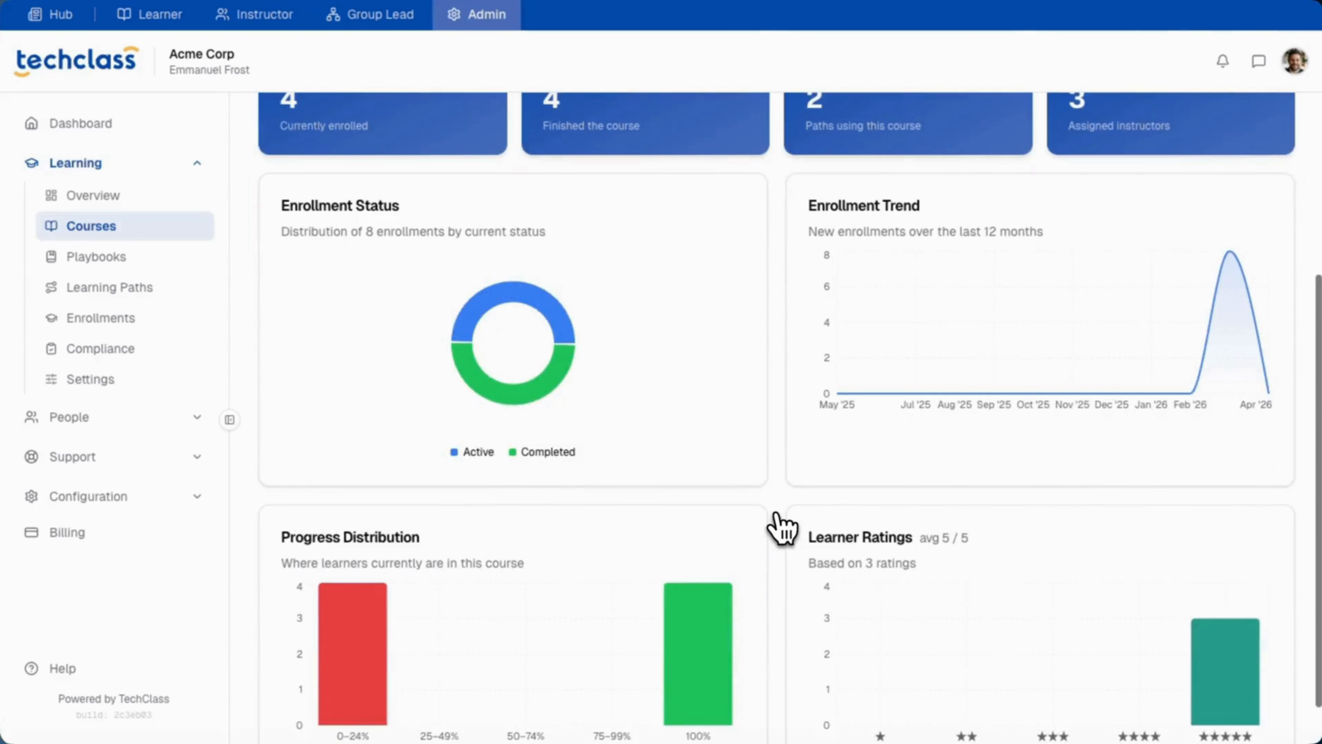
pyautogui.scroll(-1, 779, 527)
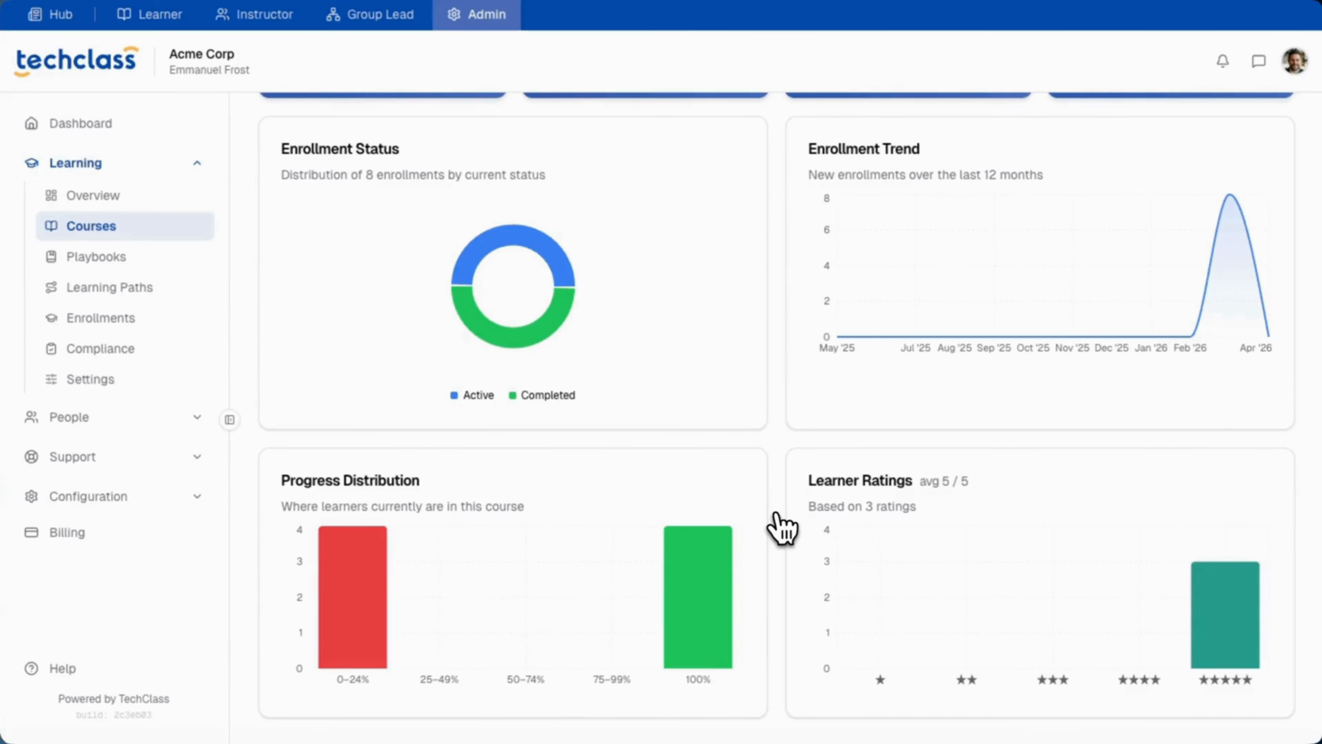
pyautogui.scroll(6, 781, 528)
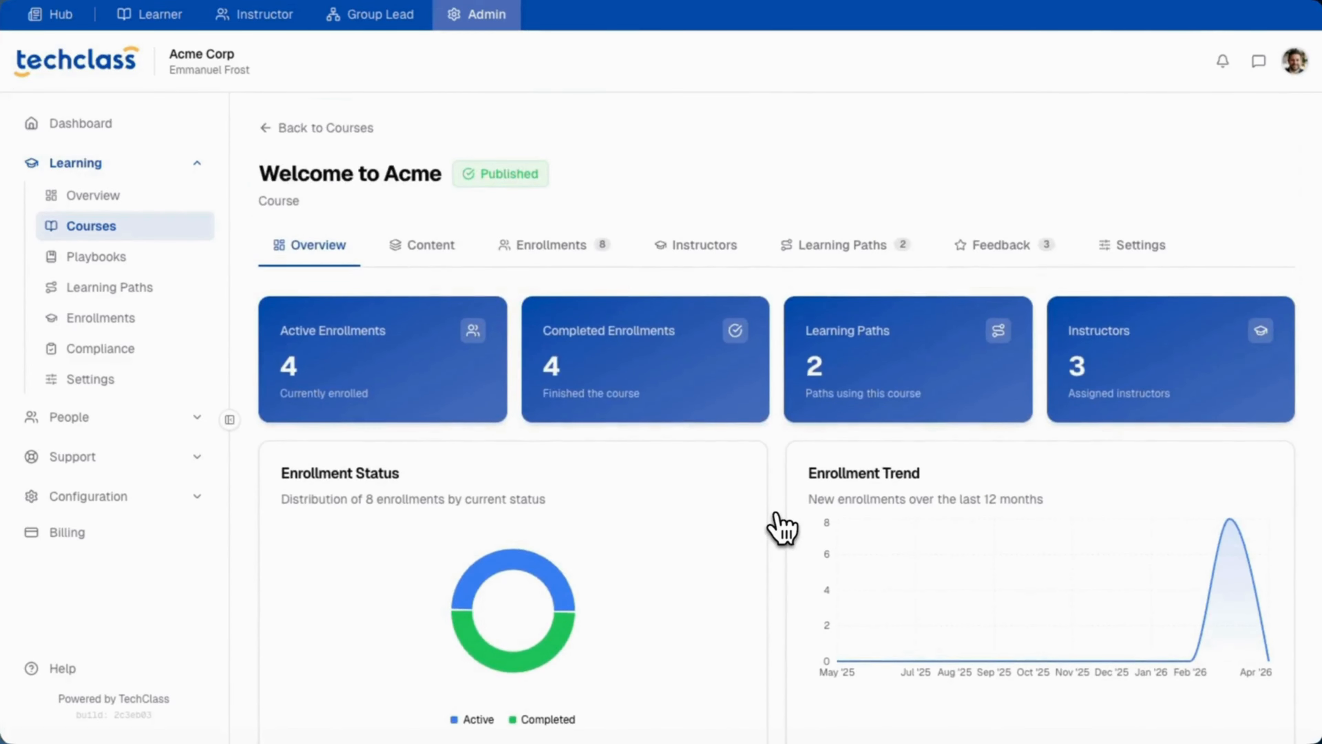
# - Review the chapters and sections that make up the content of the Welcome to Acme course
pyautogui.click(436, 255)
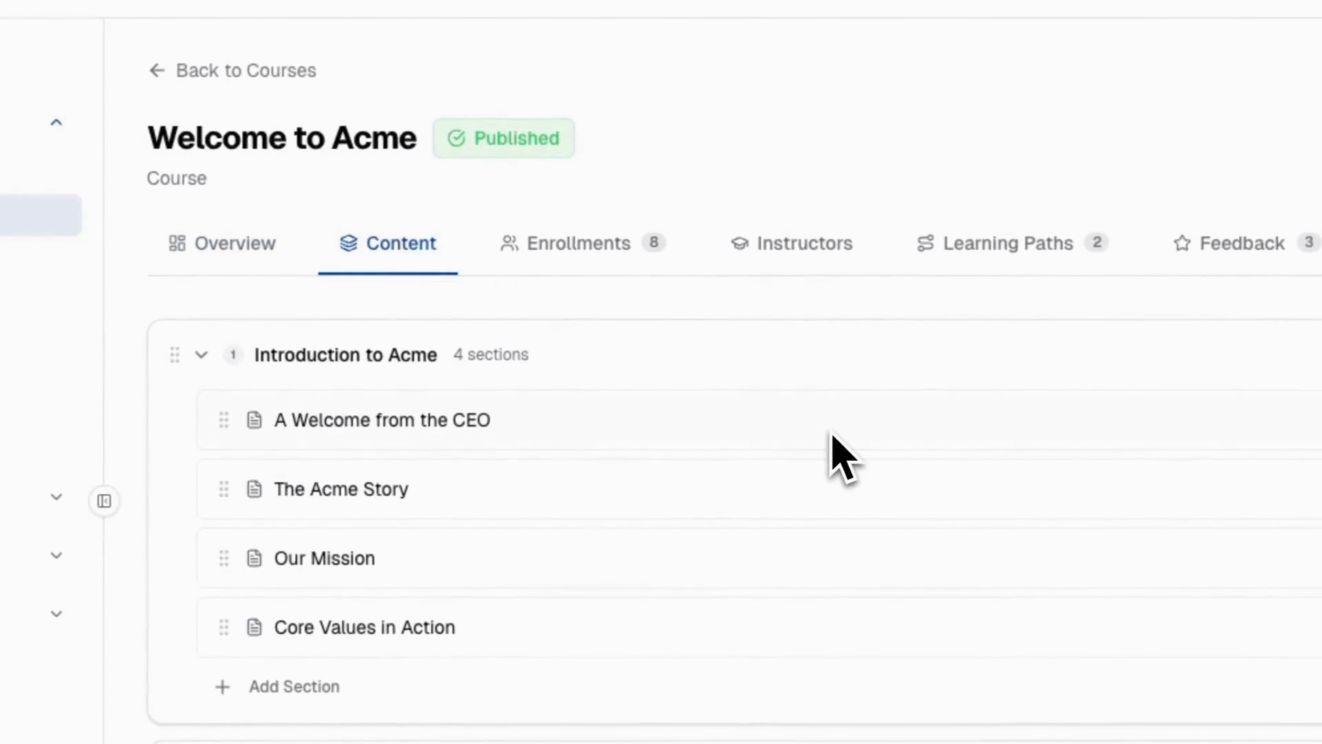
pyautogui.scroll(-2, 841, 458)
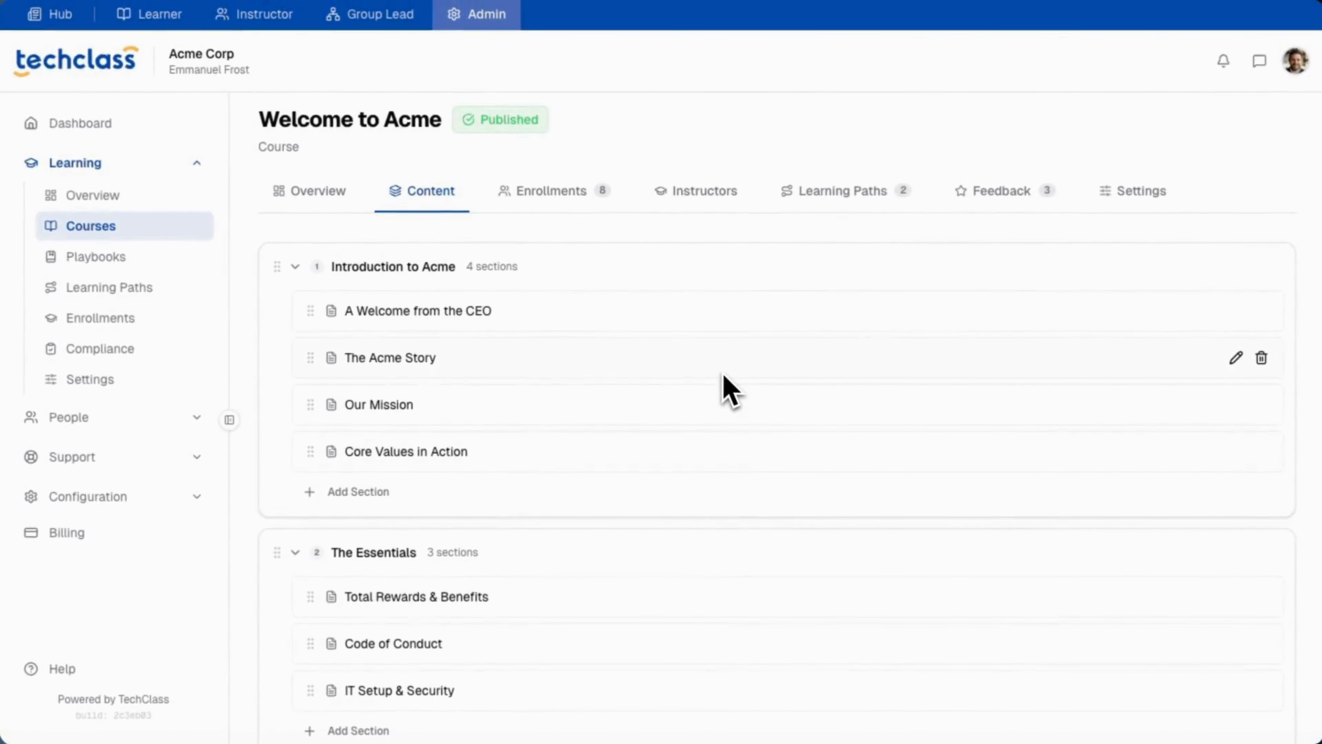
pyautogui.scroll(-2, 651, 384)
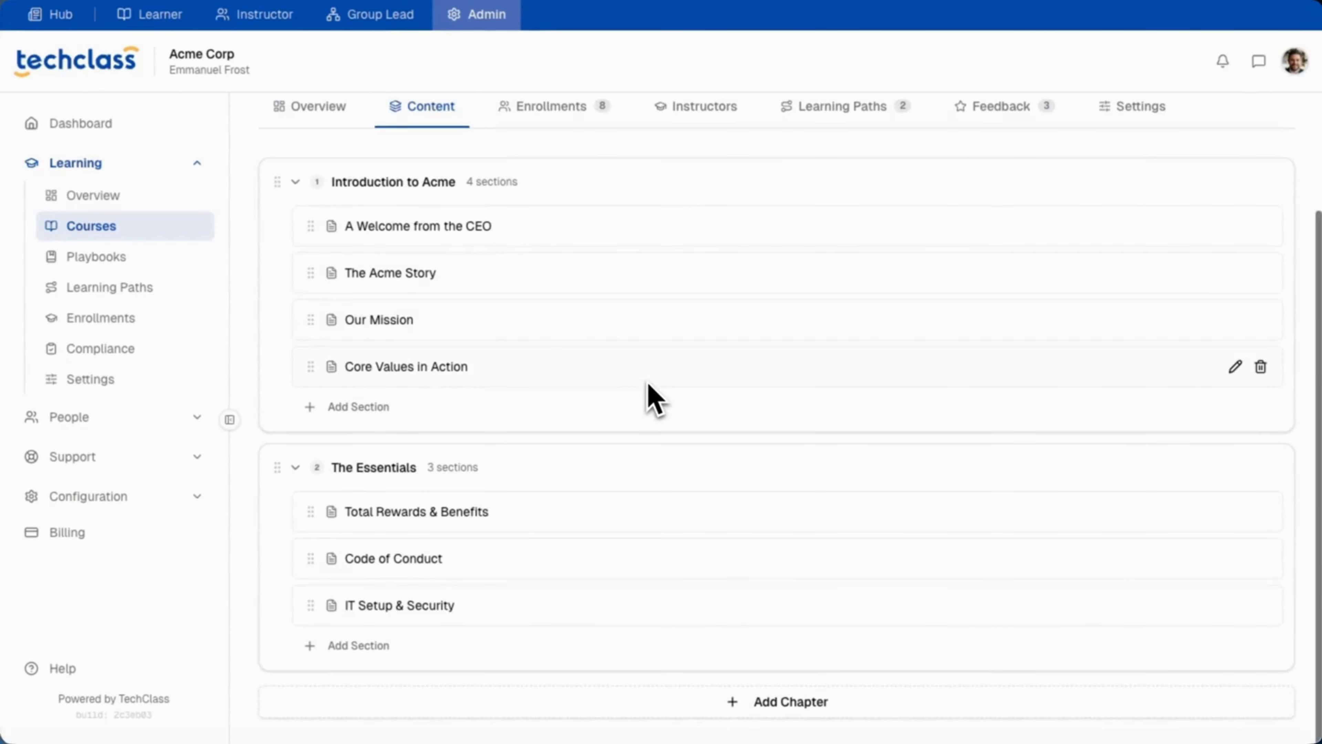
pyautogui.scroll(3, 650, 386)
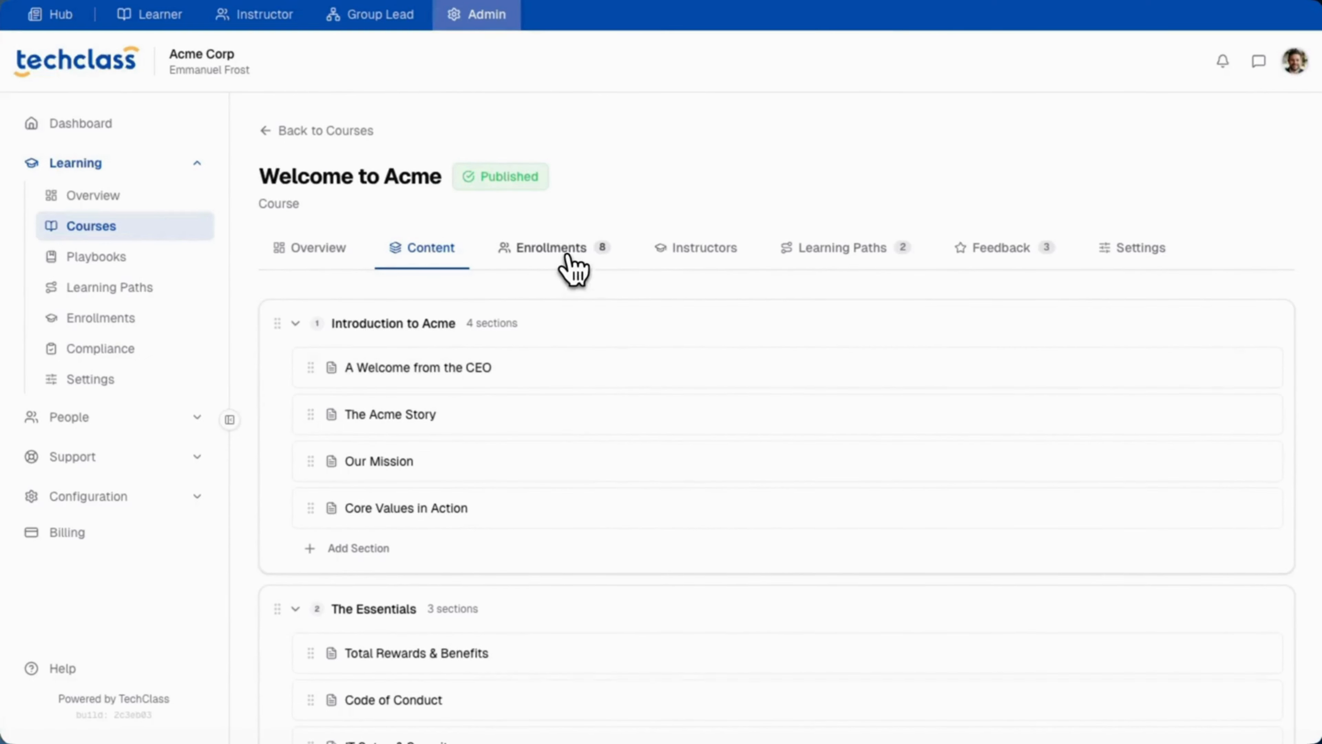
# - Review the enrolled learners of the Welcome to Acme course with their status and progress
pyautogui.click(567, 255)
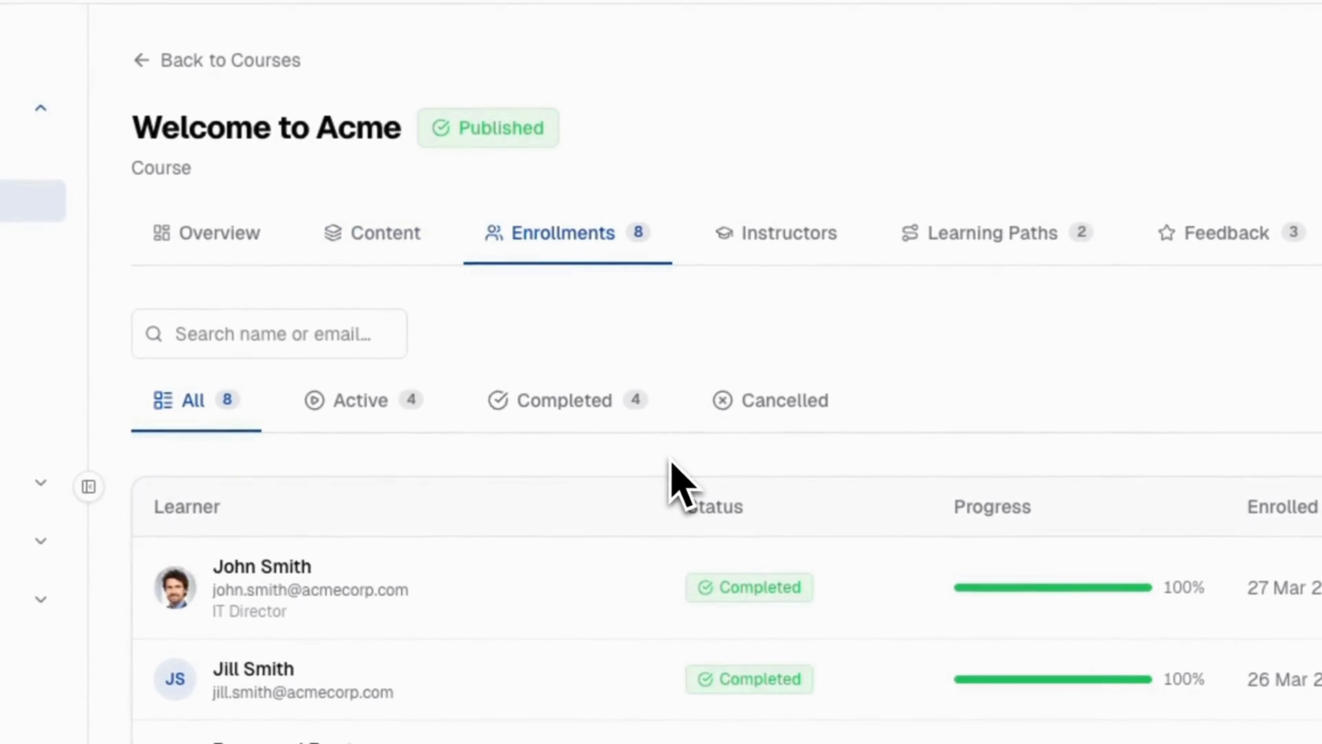
pyautogui.scroll(-3, 672, 463)
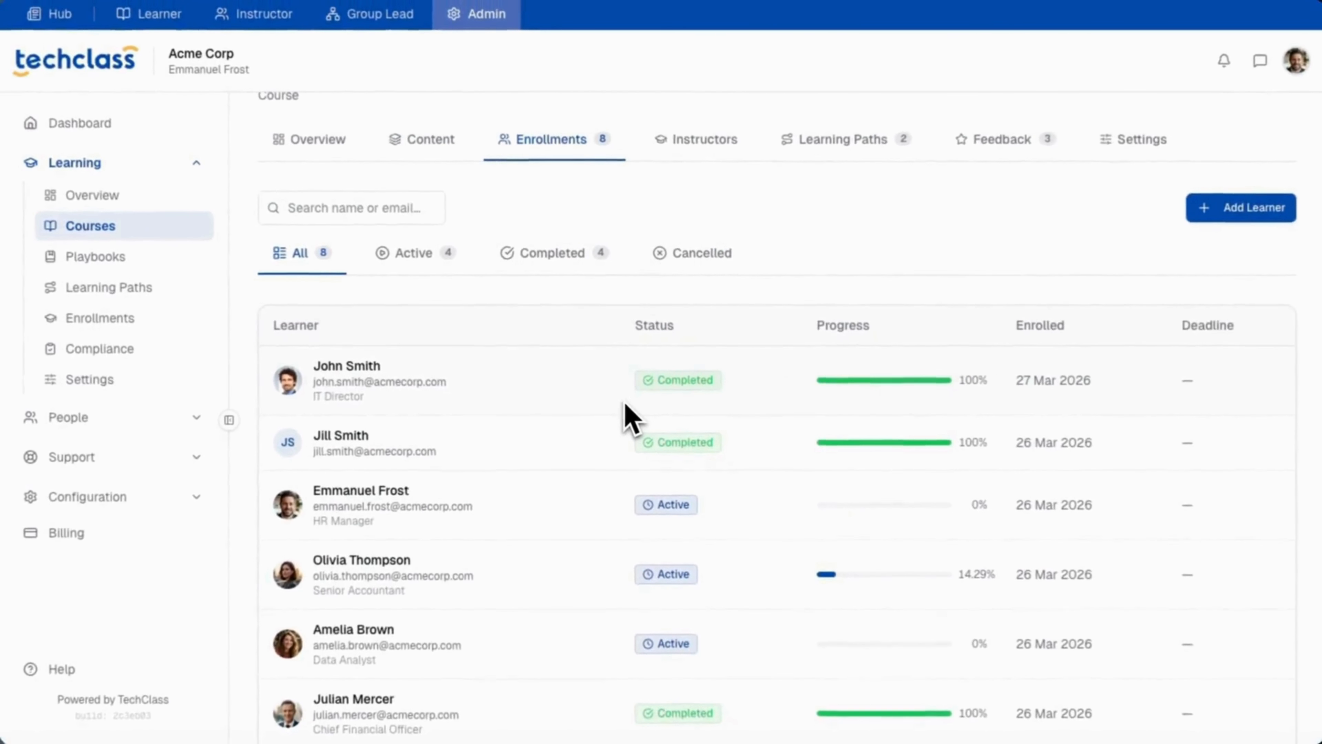
pyautogui.scroll(-3, 627, 417)
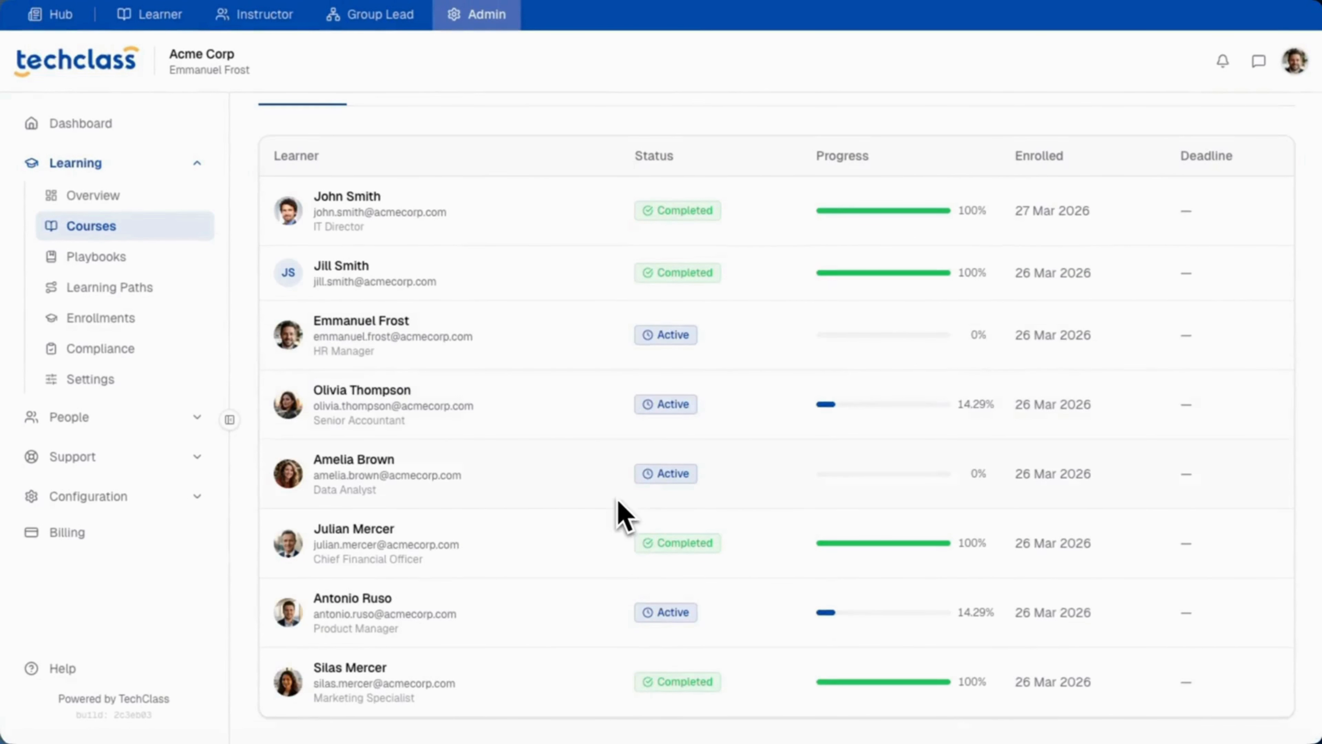
pyautogui.scroll(5, 620, 503)
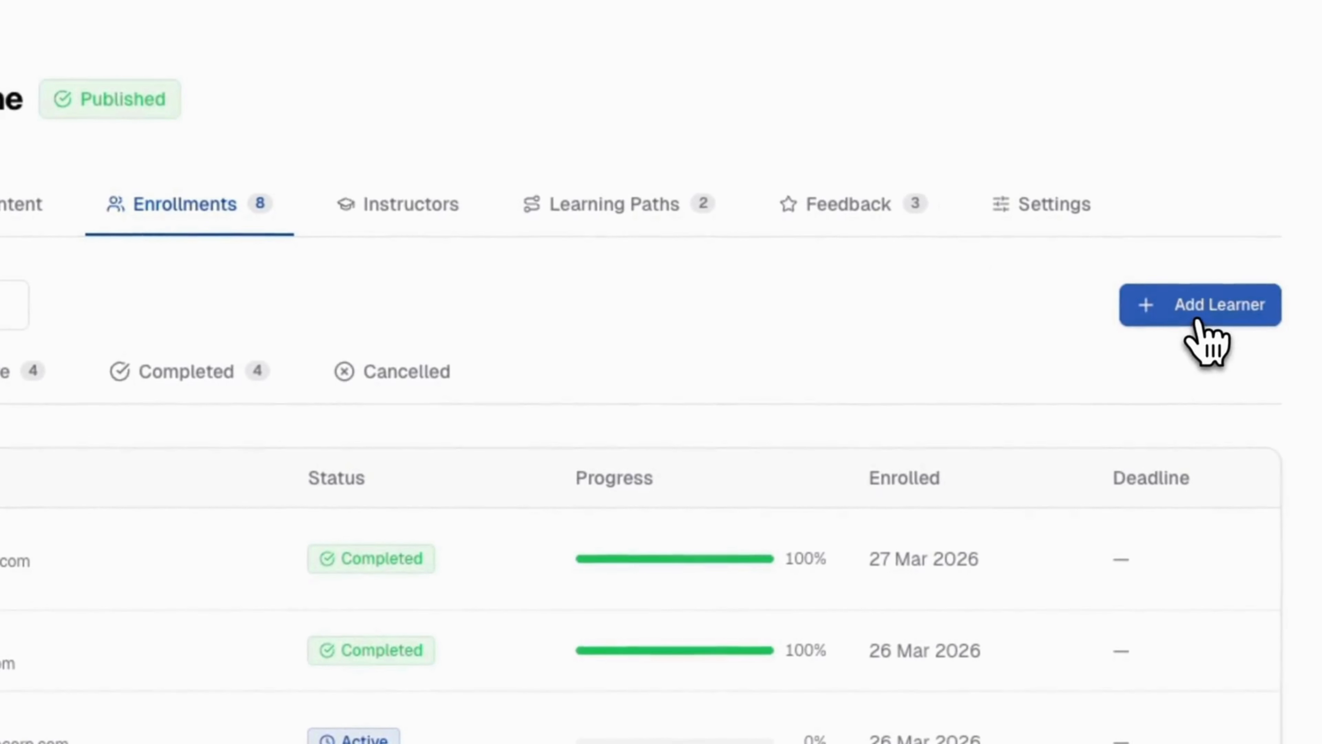
# - Enroll a new learner in the Welcome to Acme course, searching users for "a" and choosing the first one not yet enrolled
pyautogui.click(1202, 333)
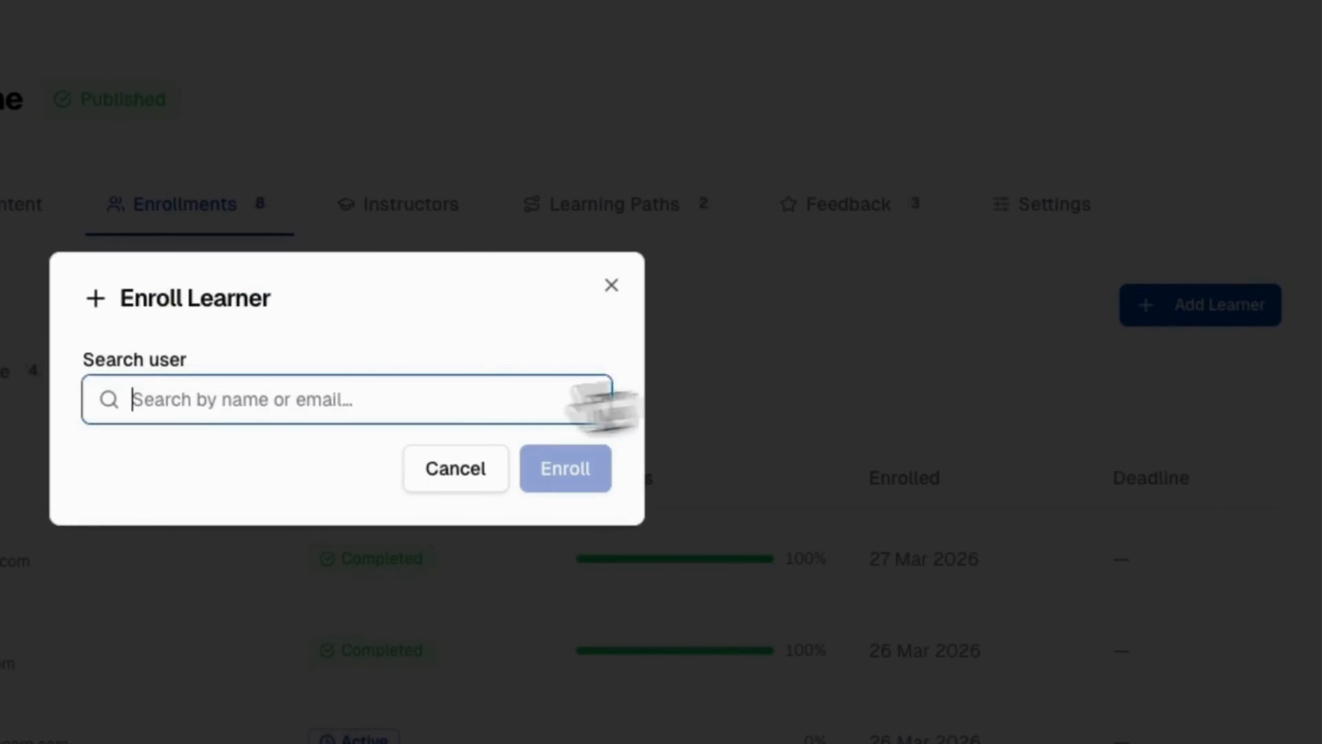
pyautogui.write('a')
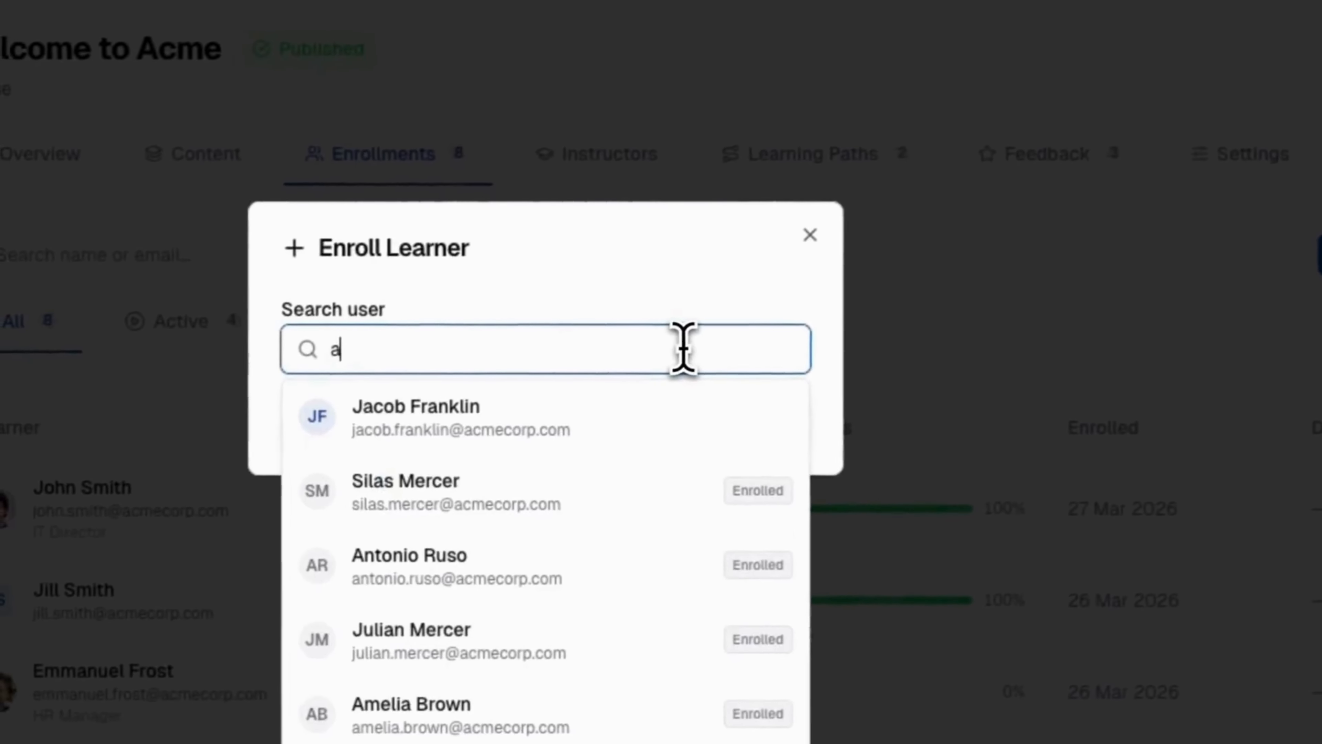
pyautogui.click(679, 421)
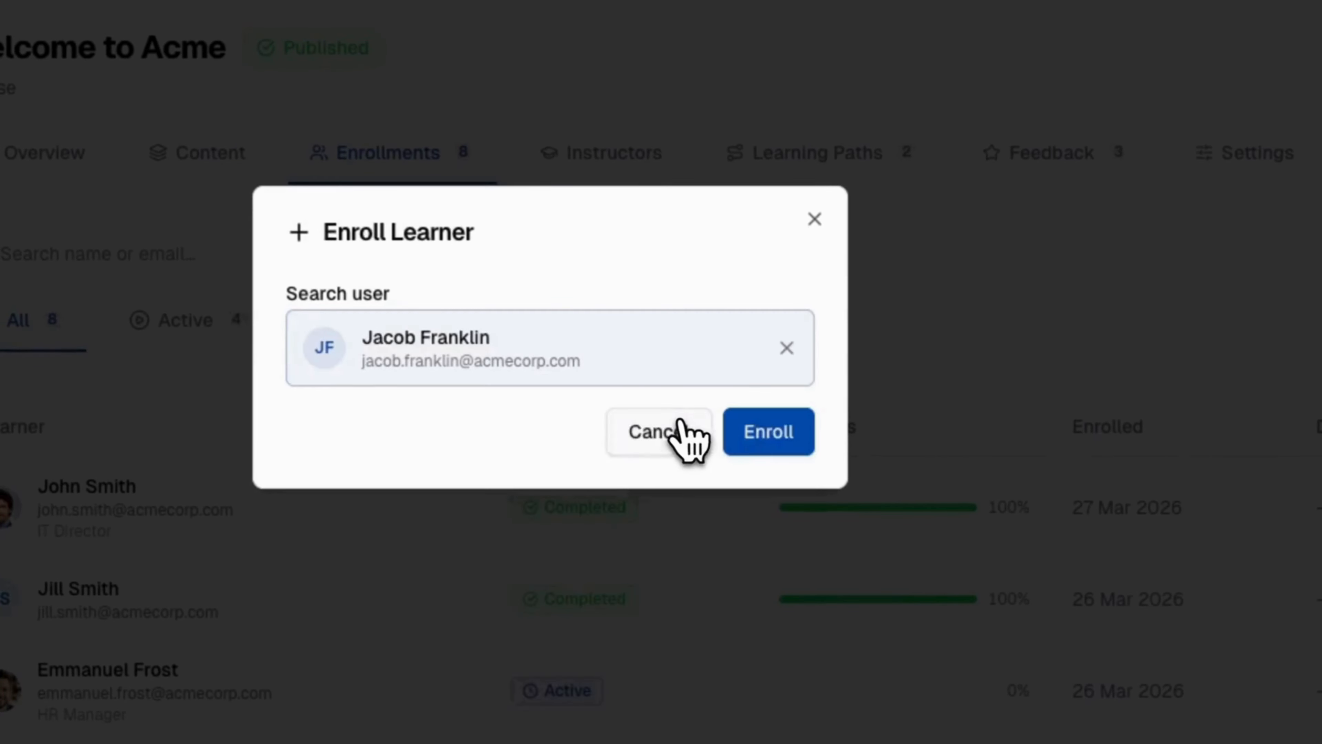
pyautogui.click(770, 449)
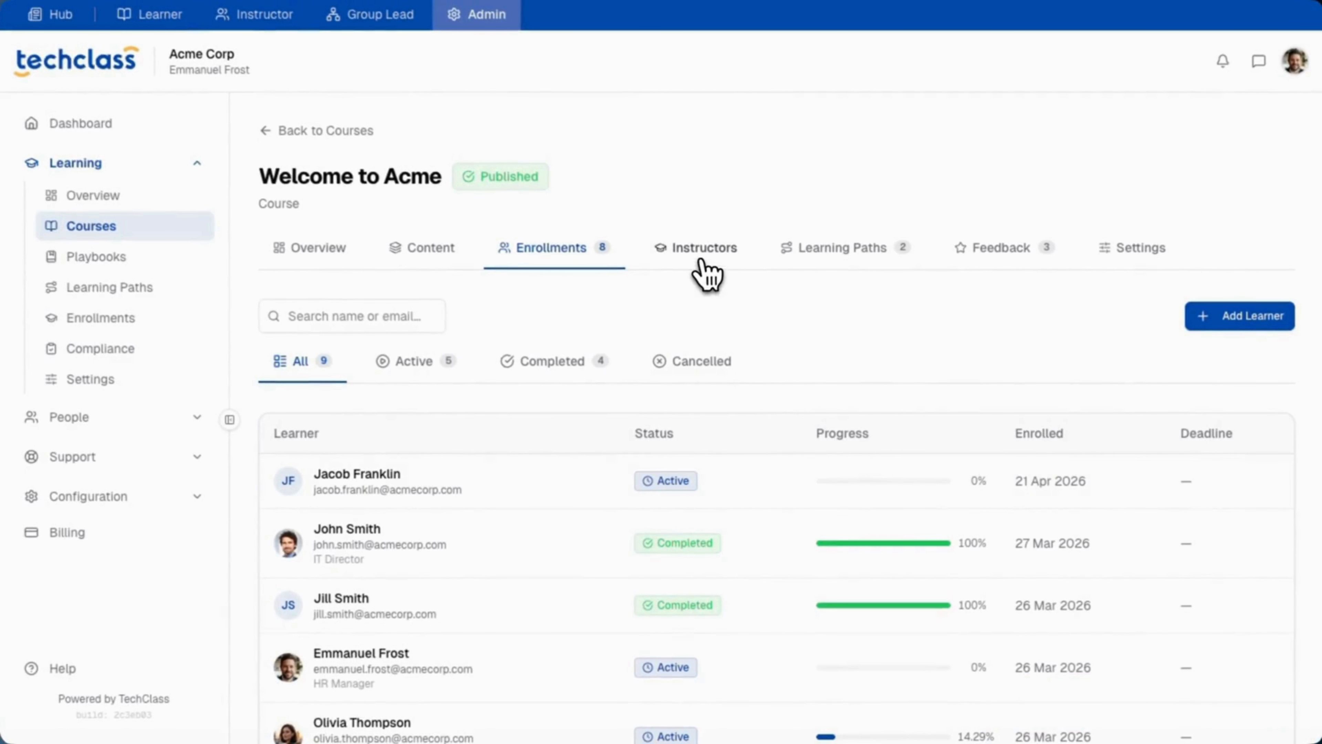
# - Add the available user as an instructor of the Welcome to Acme course with the Content and Enrollments permissions
pyautogui.click(700, 256)
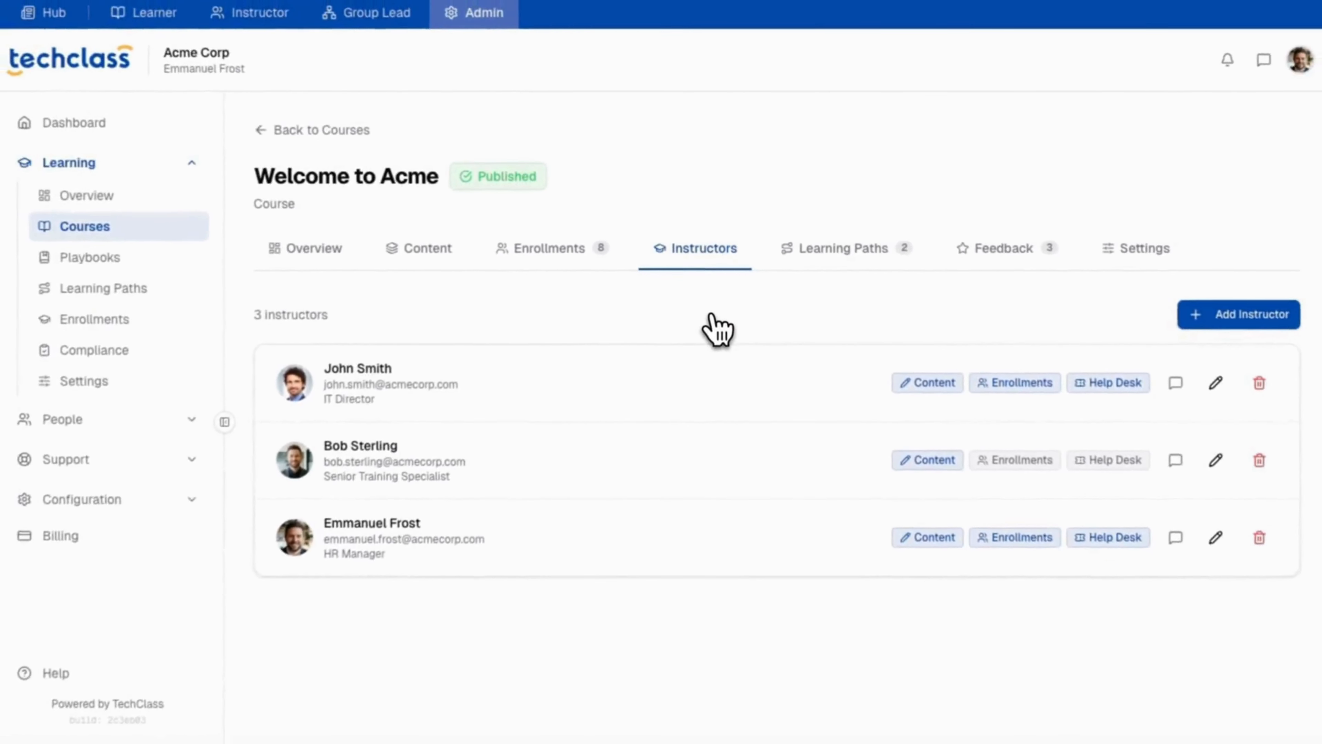
pyautogui.click(1231, 314)
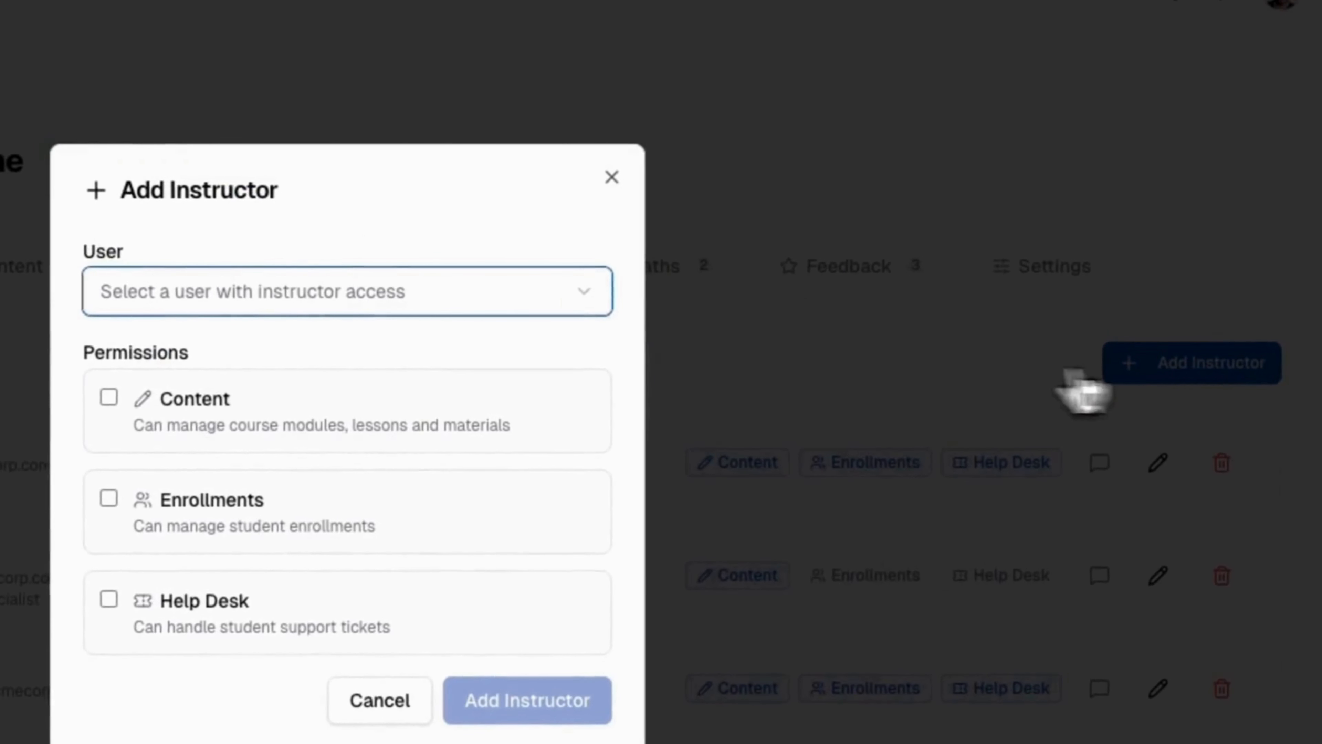
pyautogui.click(587, 303)
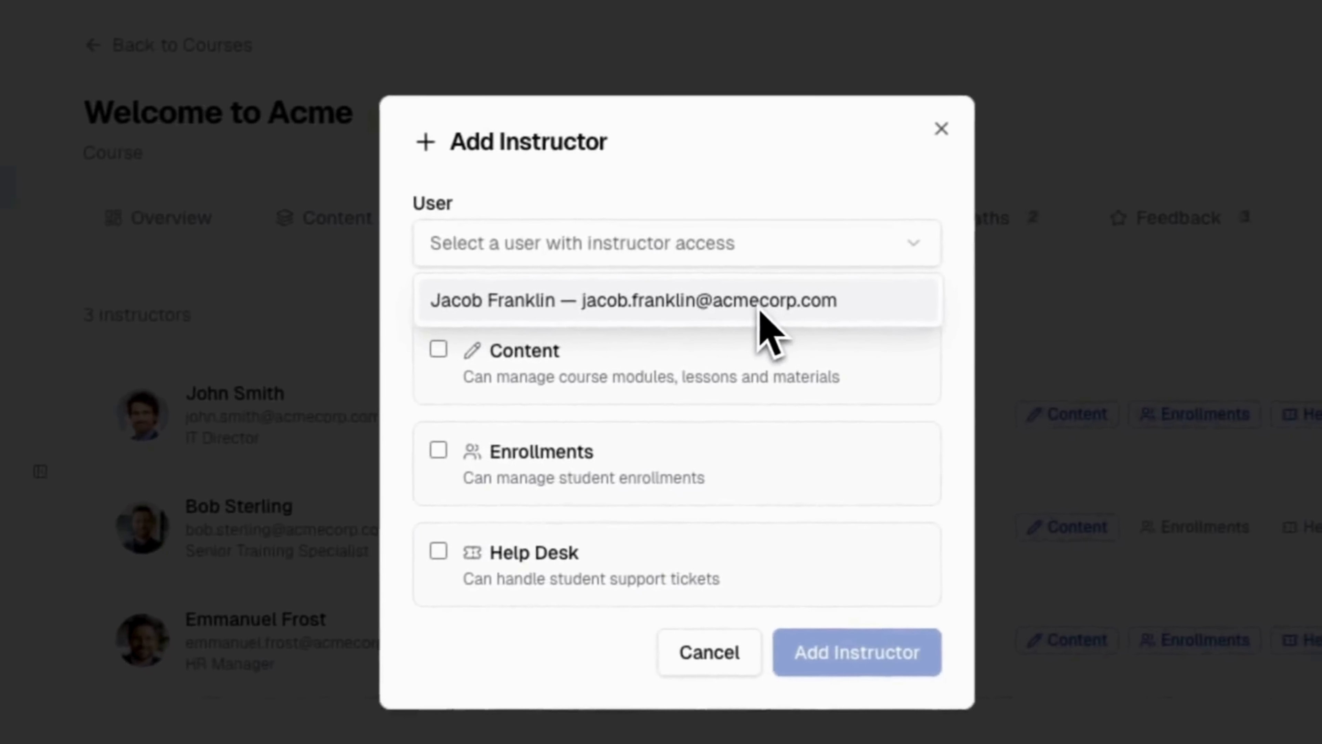
pyautogui.click(428, 355)
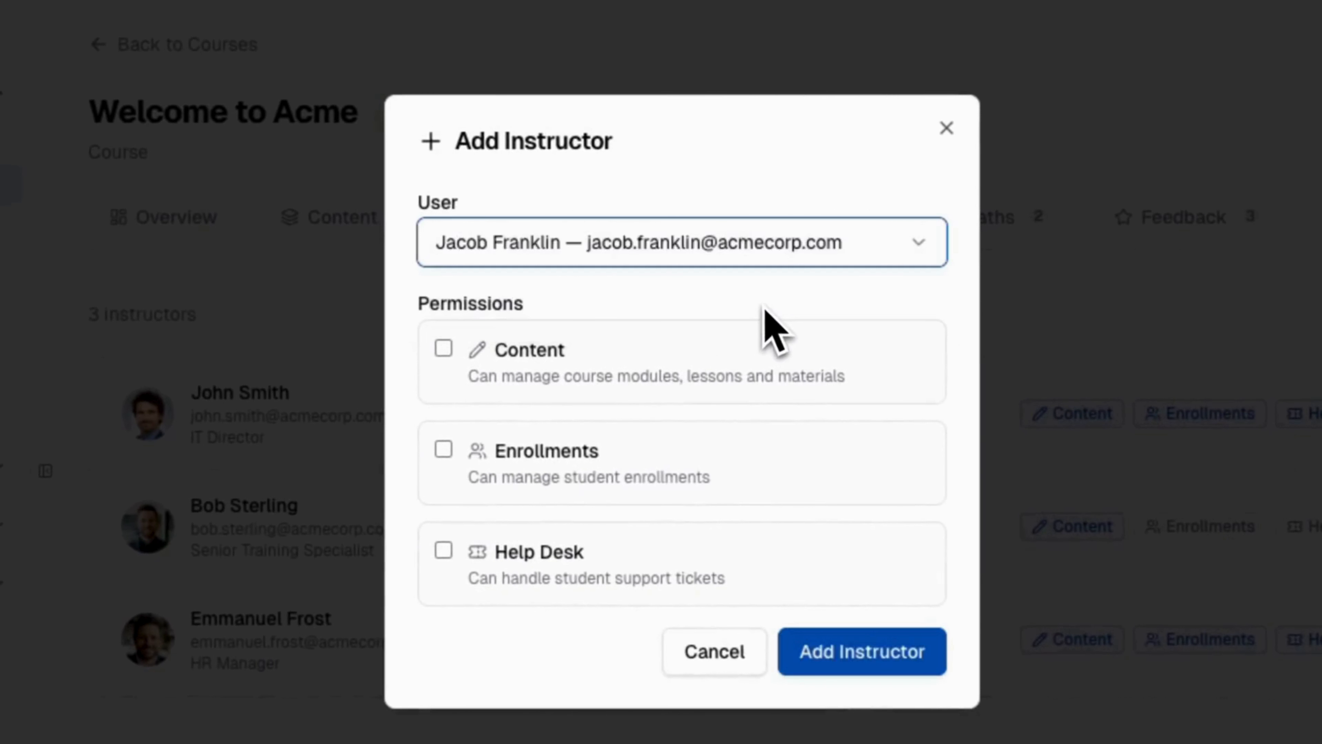
pyautogui.click(444, 348)
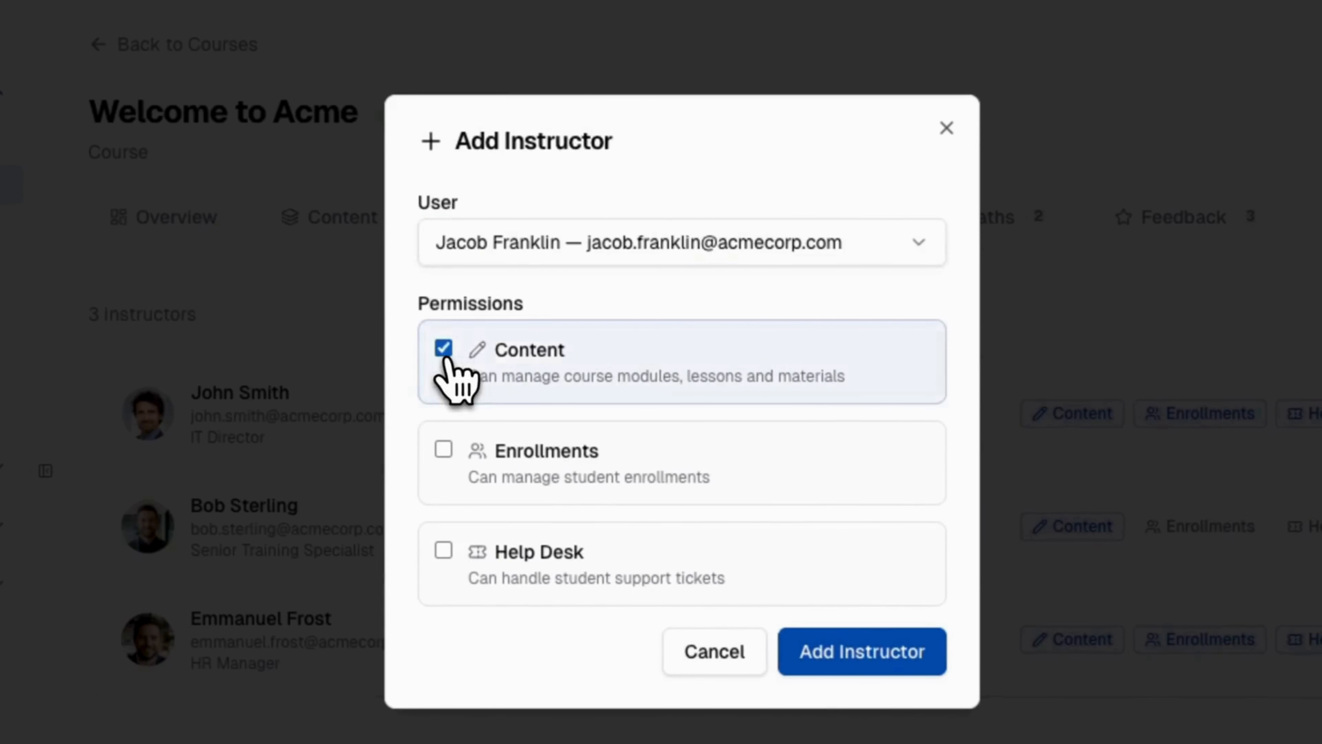
pyautogui.click(447, 458)
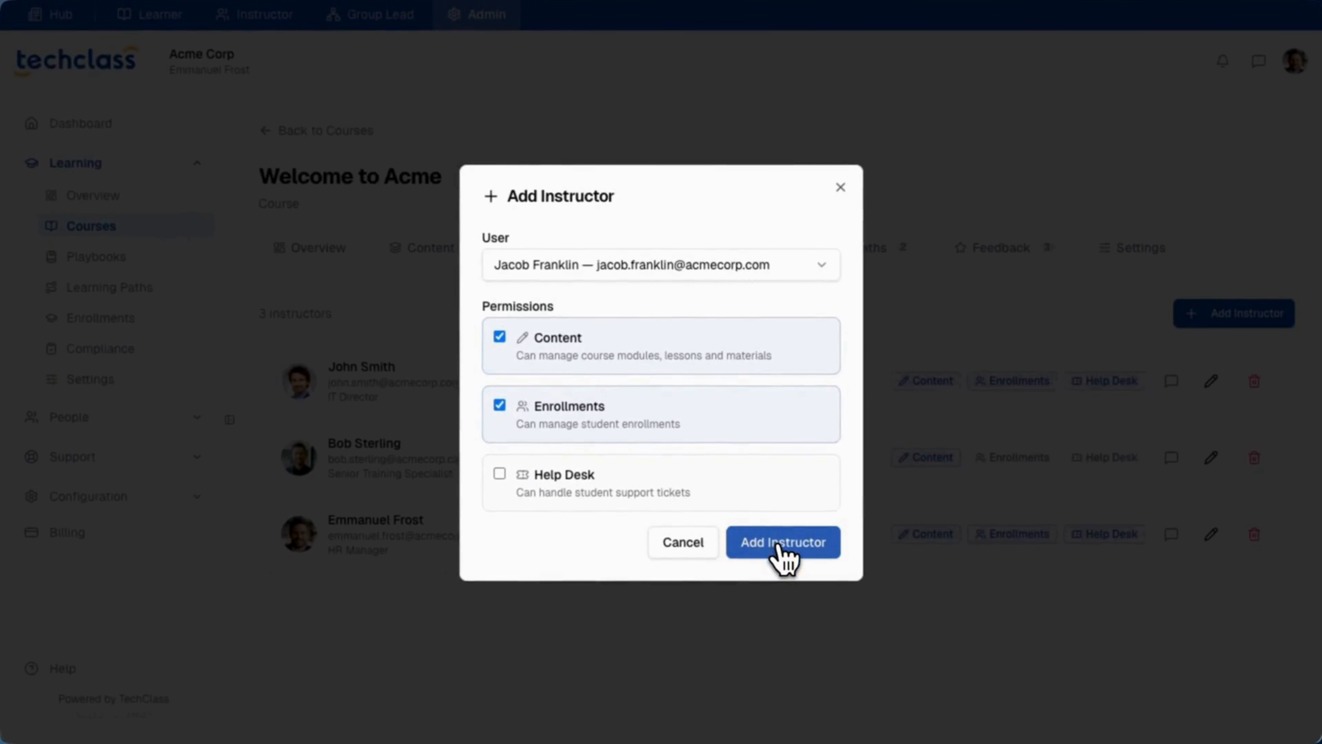
pyautogui.click(783, 544)
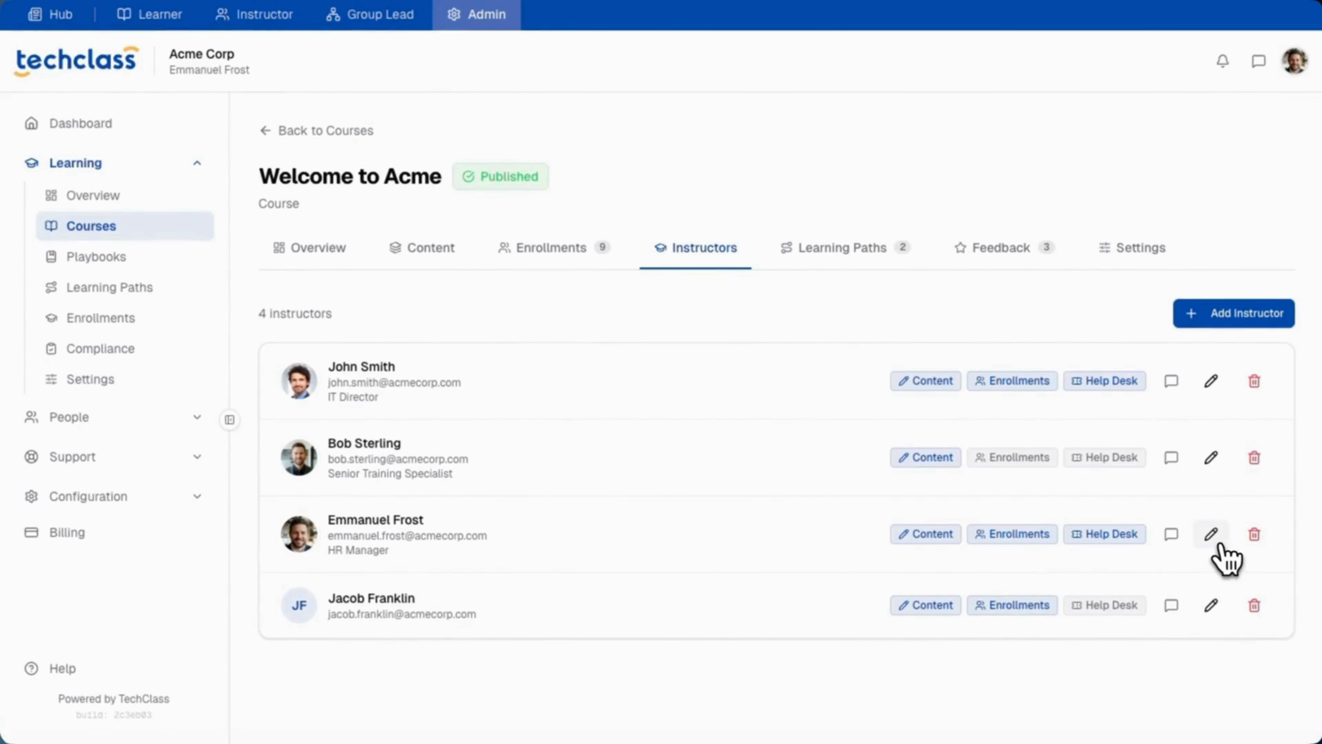
# - Revoke the HR Manager instructor's Help Desk permission and remove the Senior Training Specialist from the course's instructors
pyautogui.click(1212, 535)
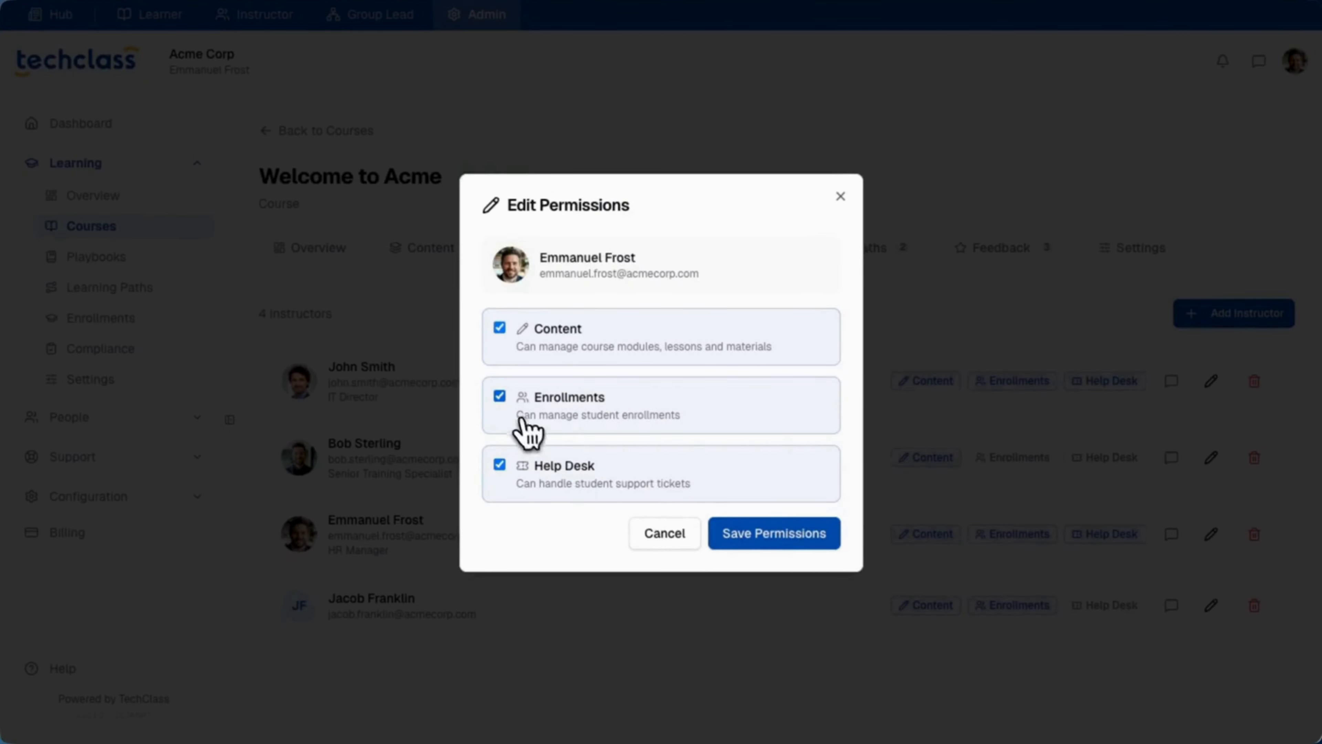
pyautogui.click(507, 475)
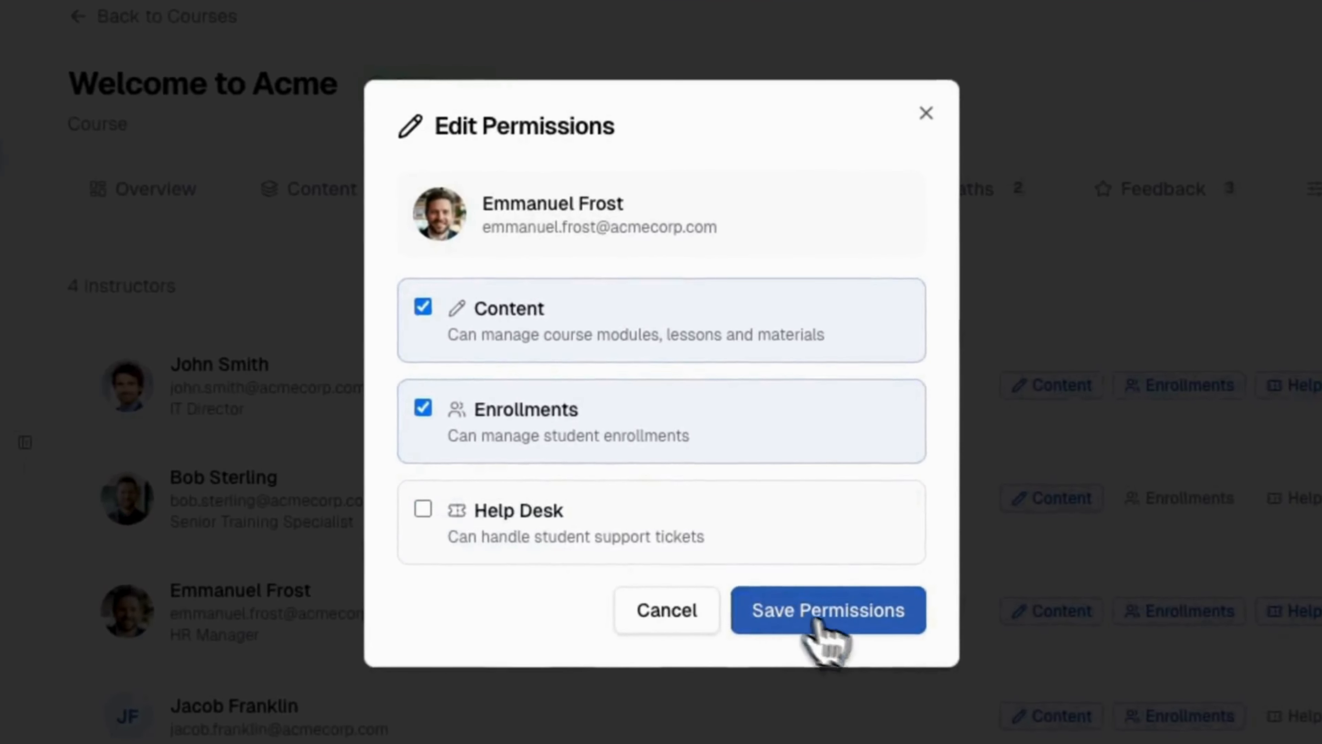
pyautogui.click(844, 623)
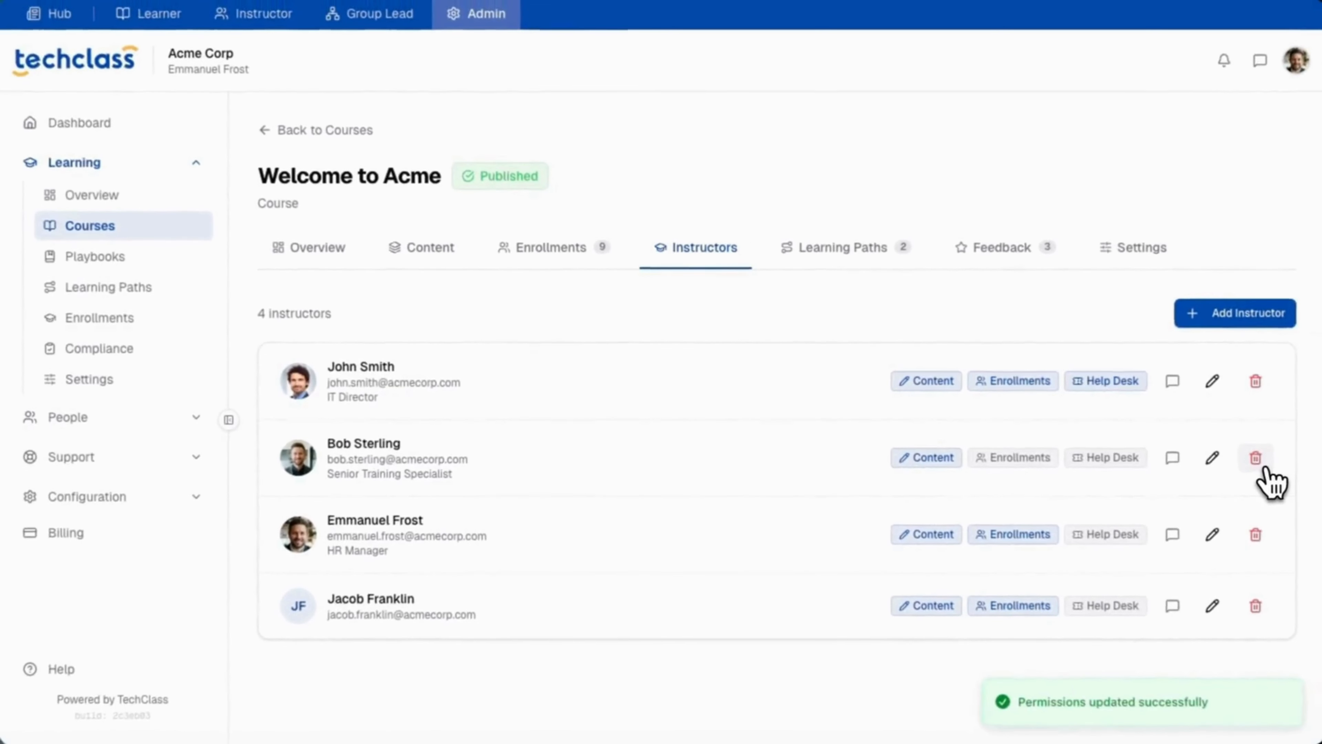
pyautogui.click(1283, 468)
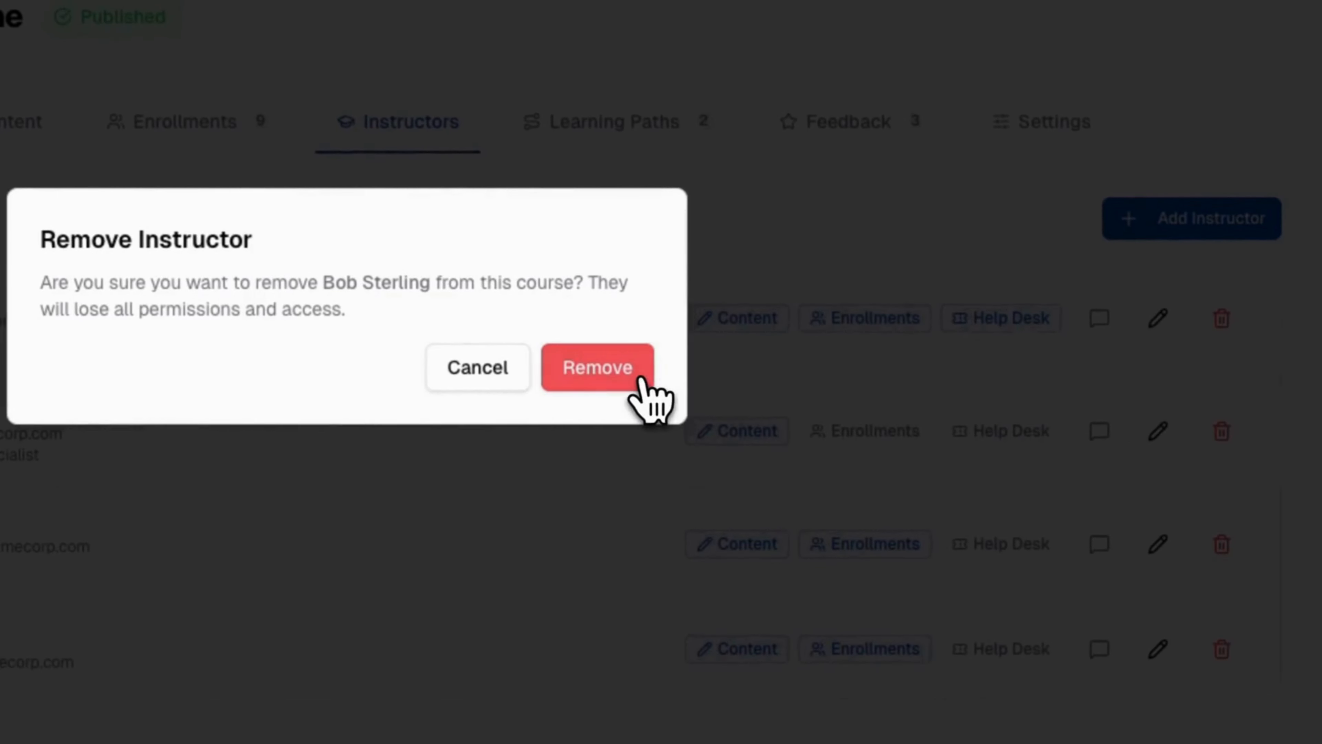
pyautogui.click(642, 380)
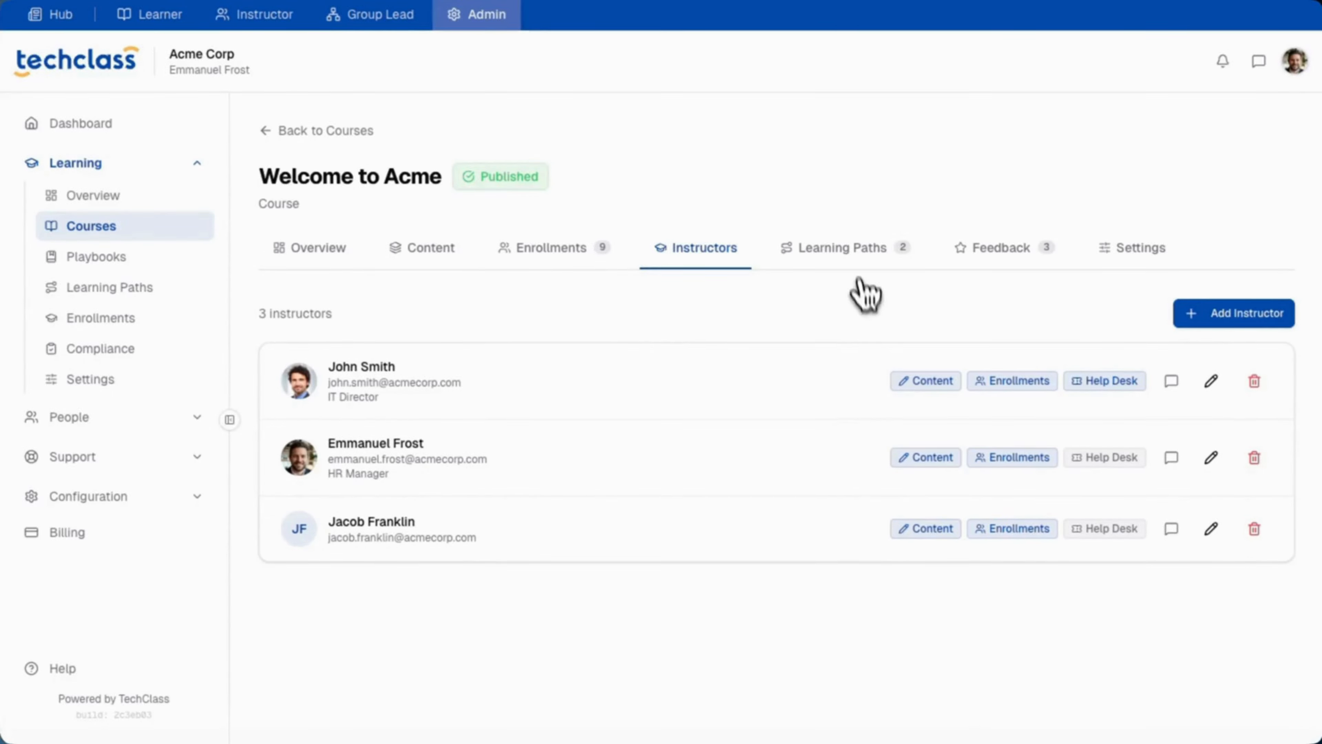
# - Review the learning paths that include the Welcome to Acme course and its learner ratings and feedback
pyautogui.click(857, 256)
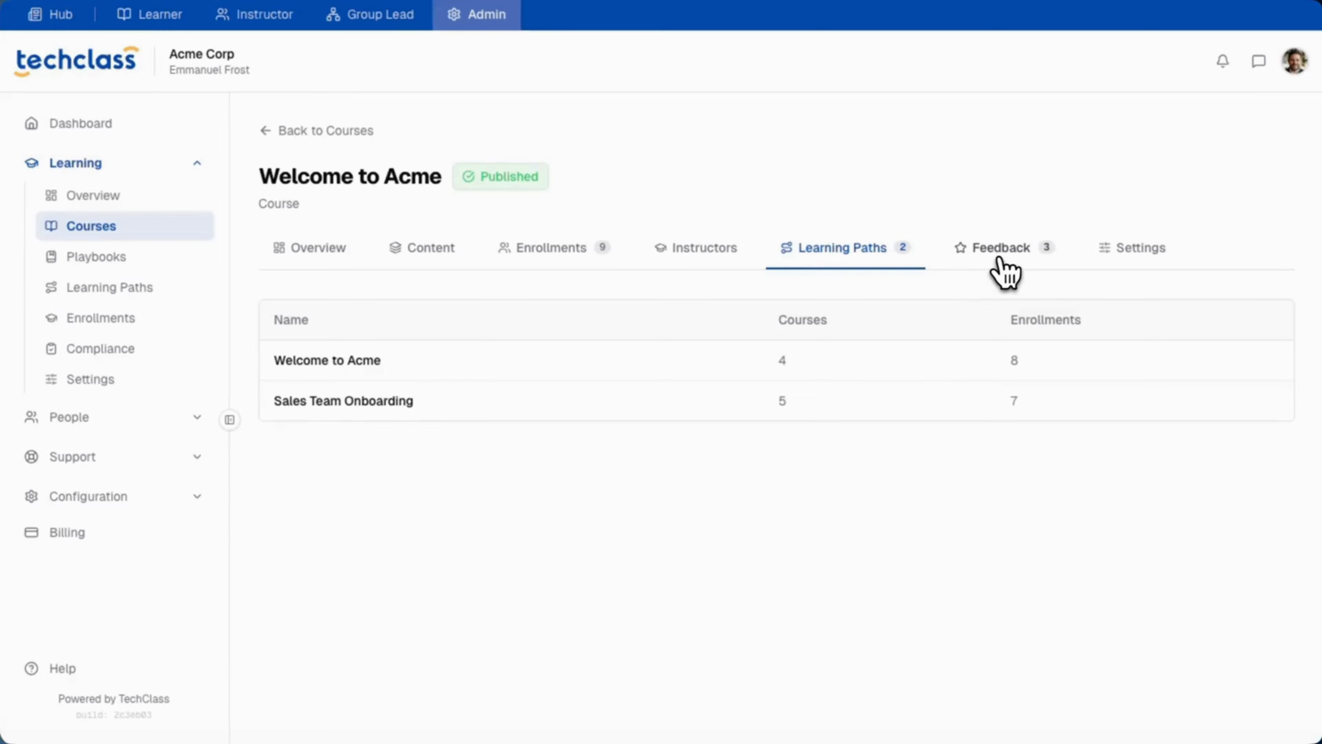
pyautogui.click(1000, 259)
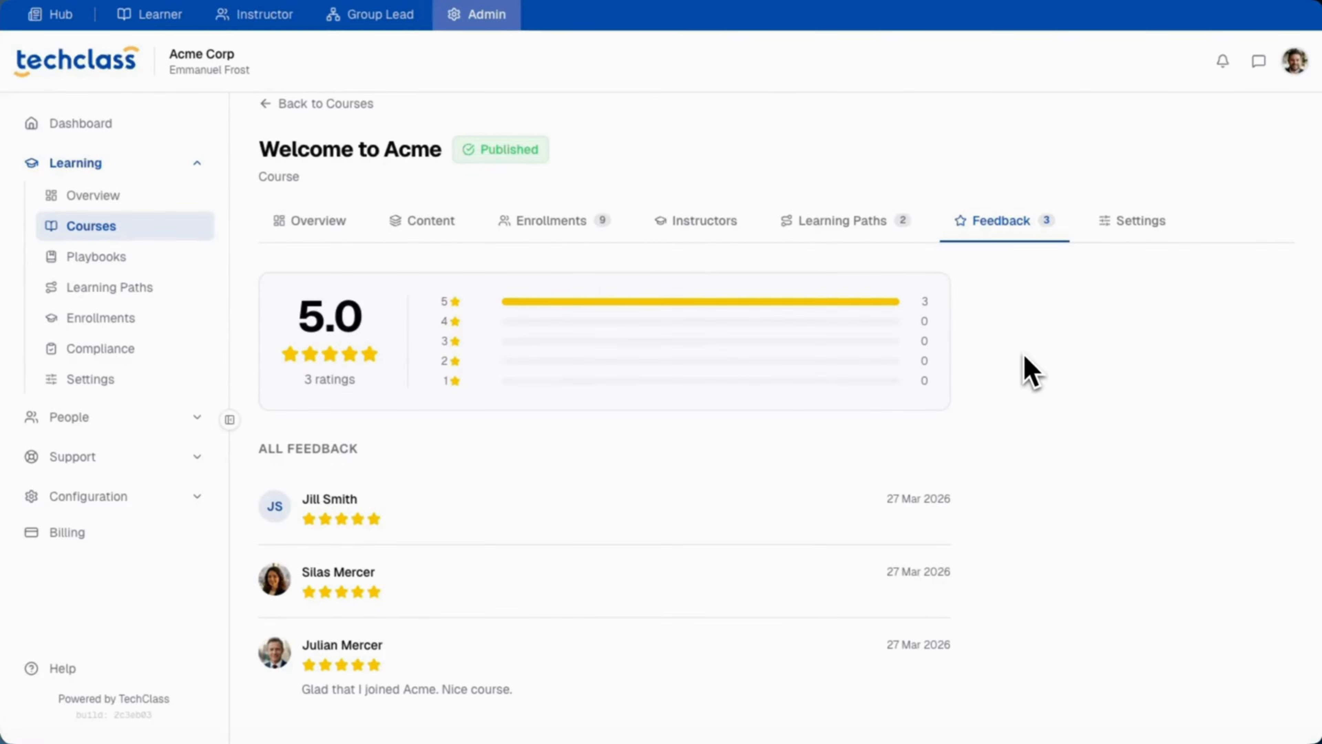
# - Review the Welcome to Acme course settings, from course details, thumbnail, brochure and intro video down to status and deletion
pyautogui.click(1143, 231)
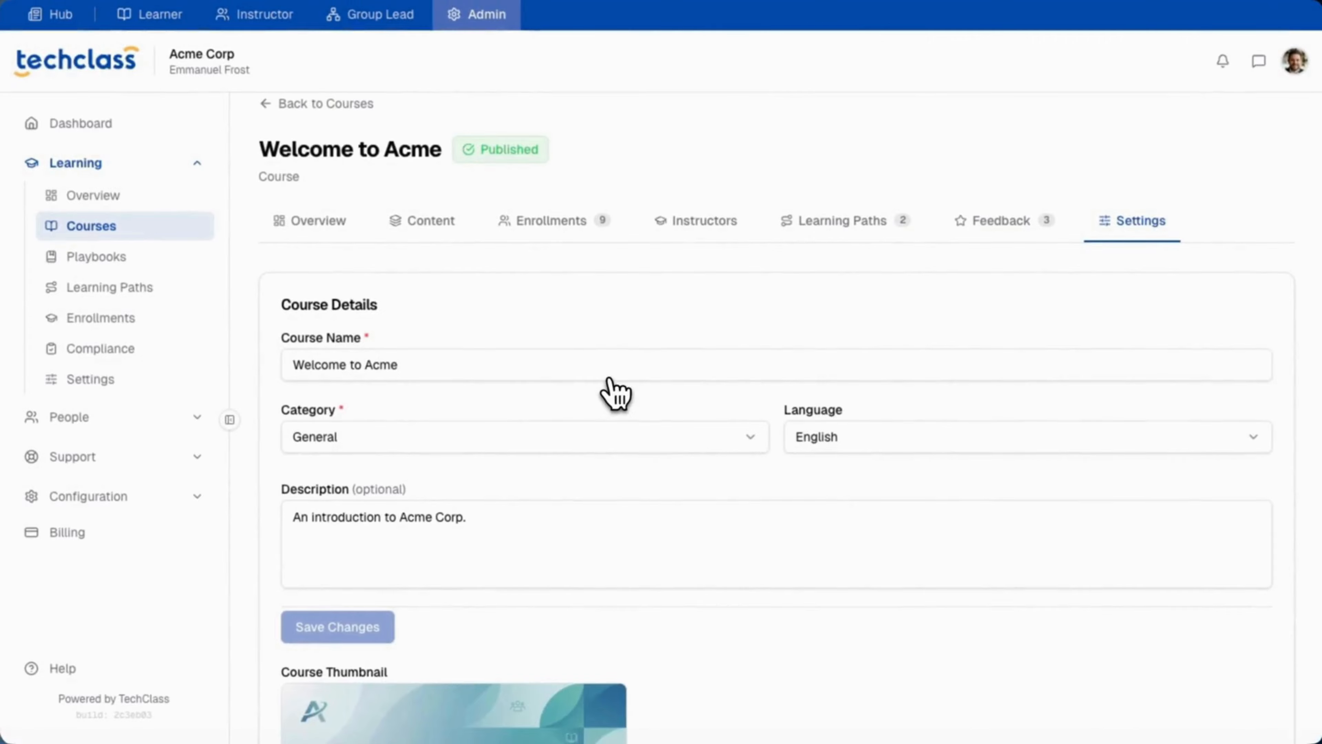
pyautogui.scroll(-1, 616, 395)
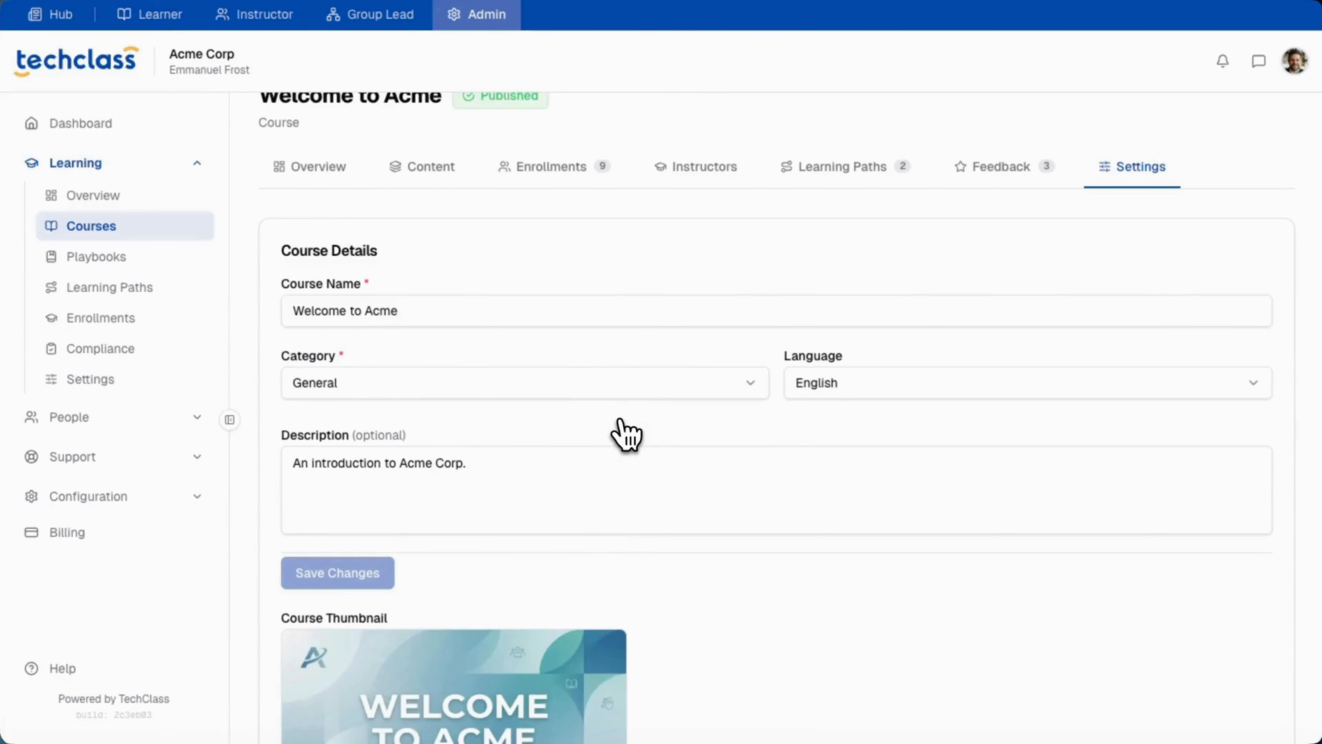
pyautogui.scroll(-2, 626, 435)
pyautogui.scroll(-5, 627, 435)
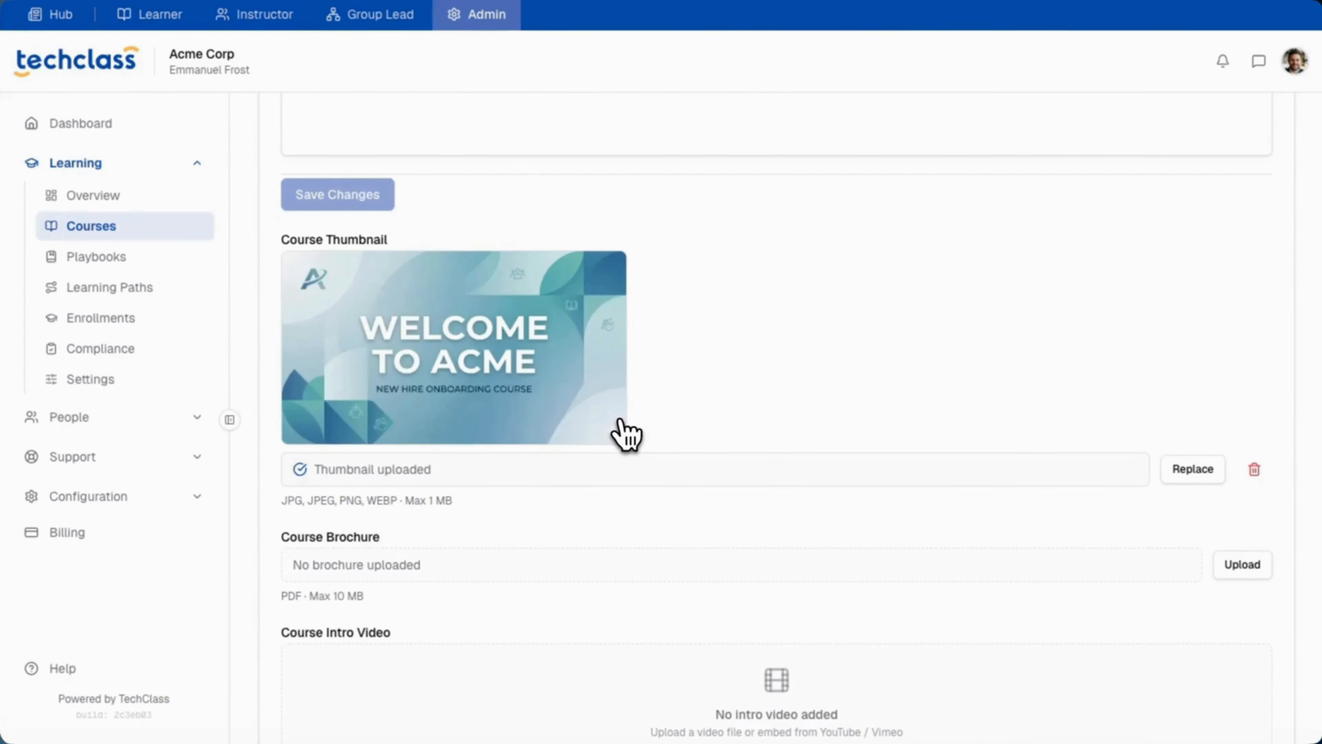
pyautogui.scroll(-5, 628, 435)
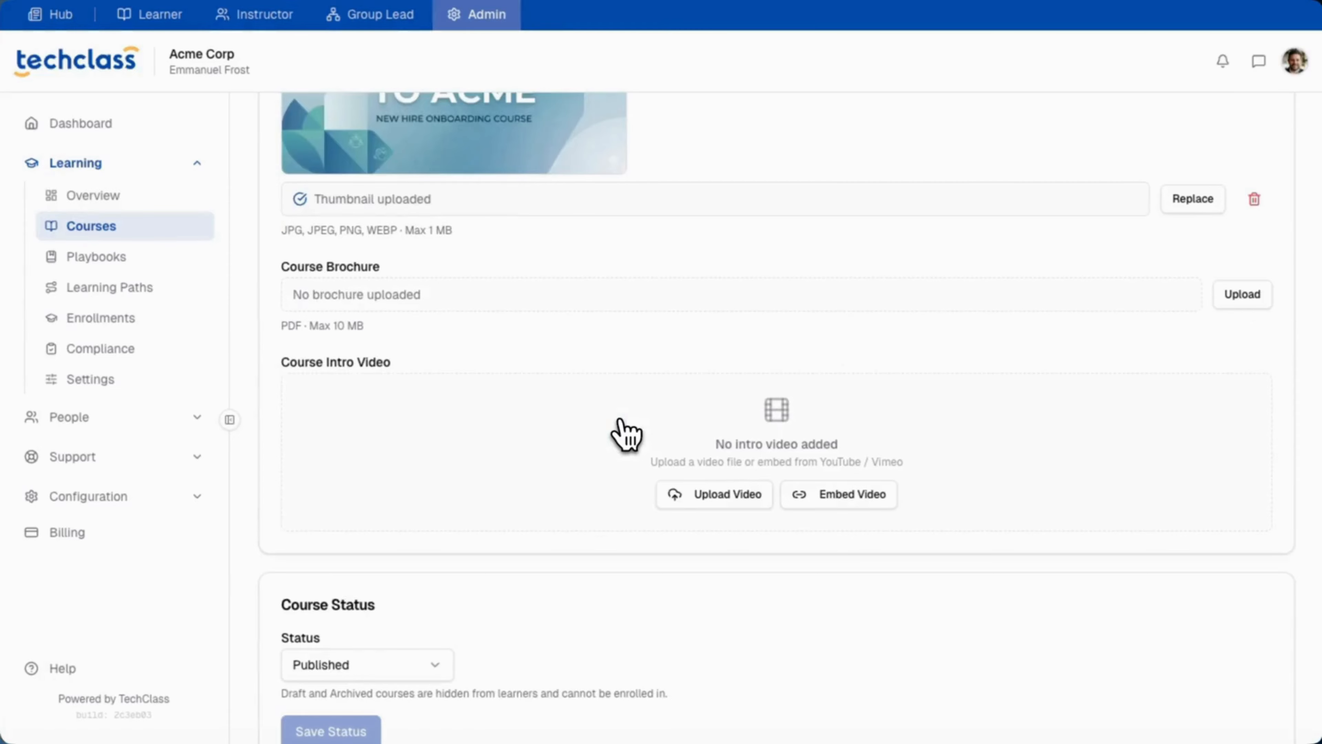
pyautogui.scroll(-4, 627, 435)
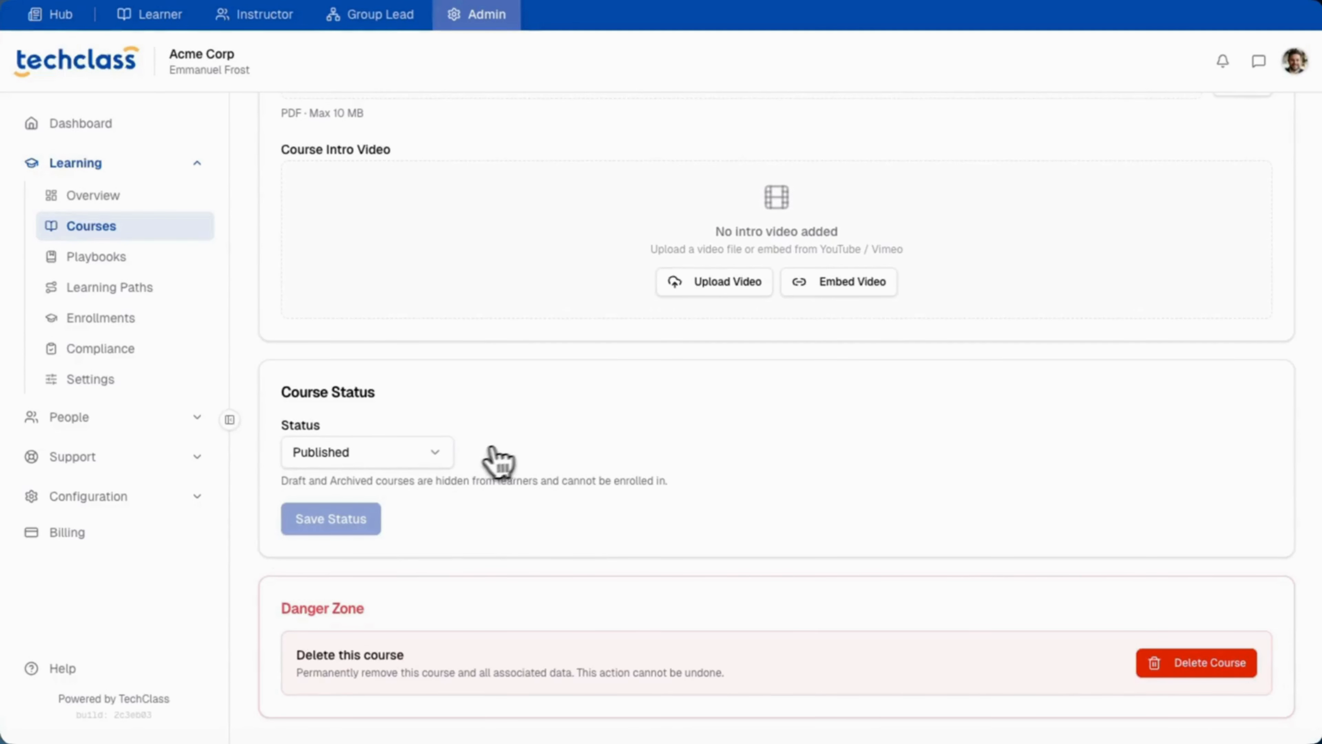
# - Check the available status options for the course and keep it as Published
pyautogui.click(443, 458)
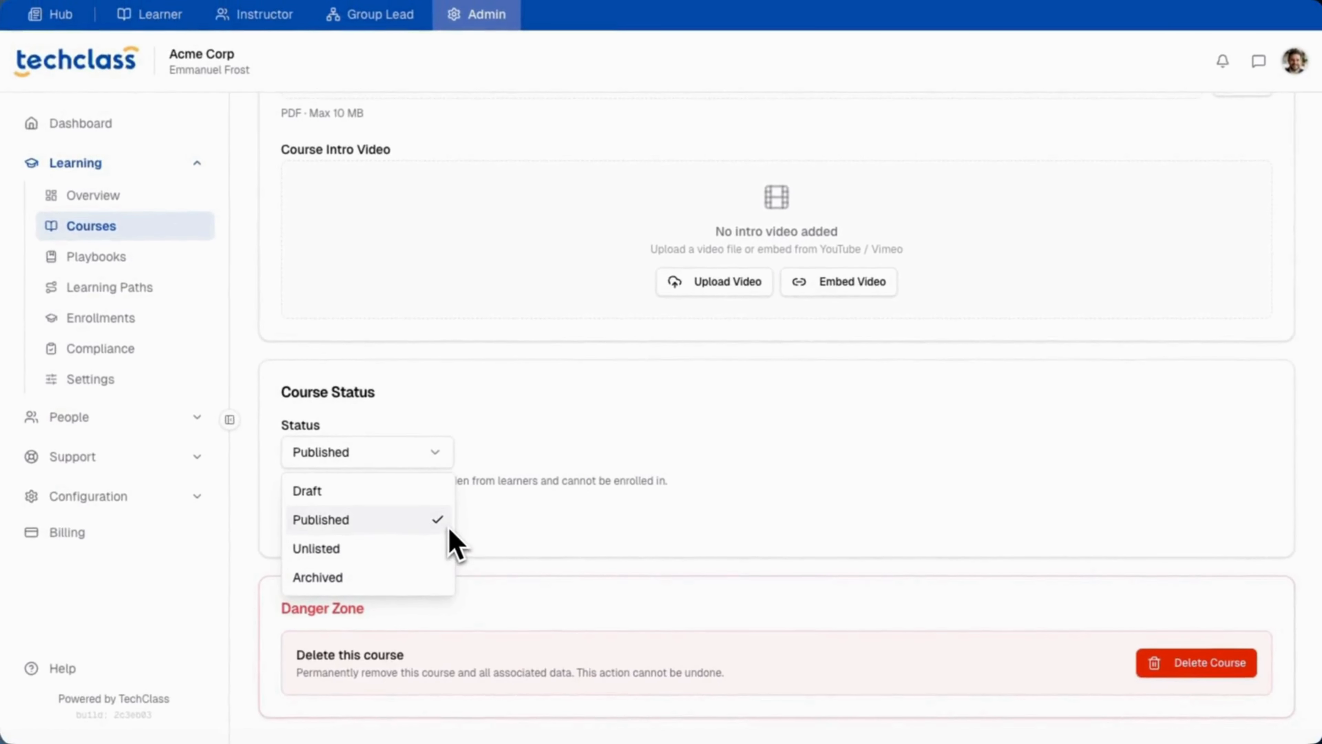
pyautogui.click(450, 521)
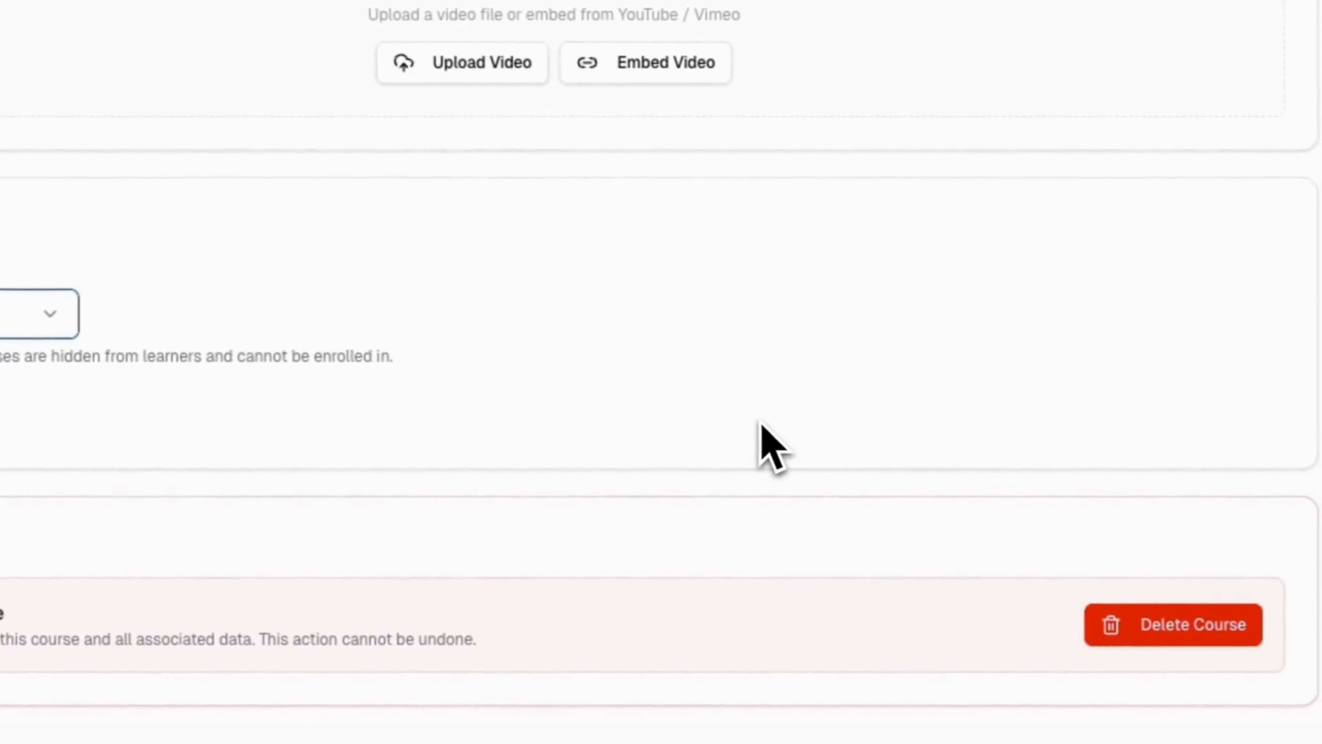
pyautogui.click(760, 423)
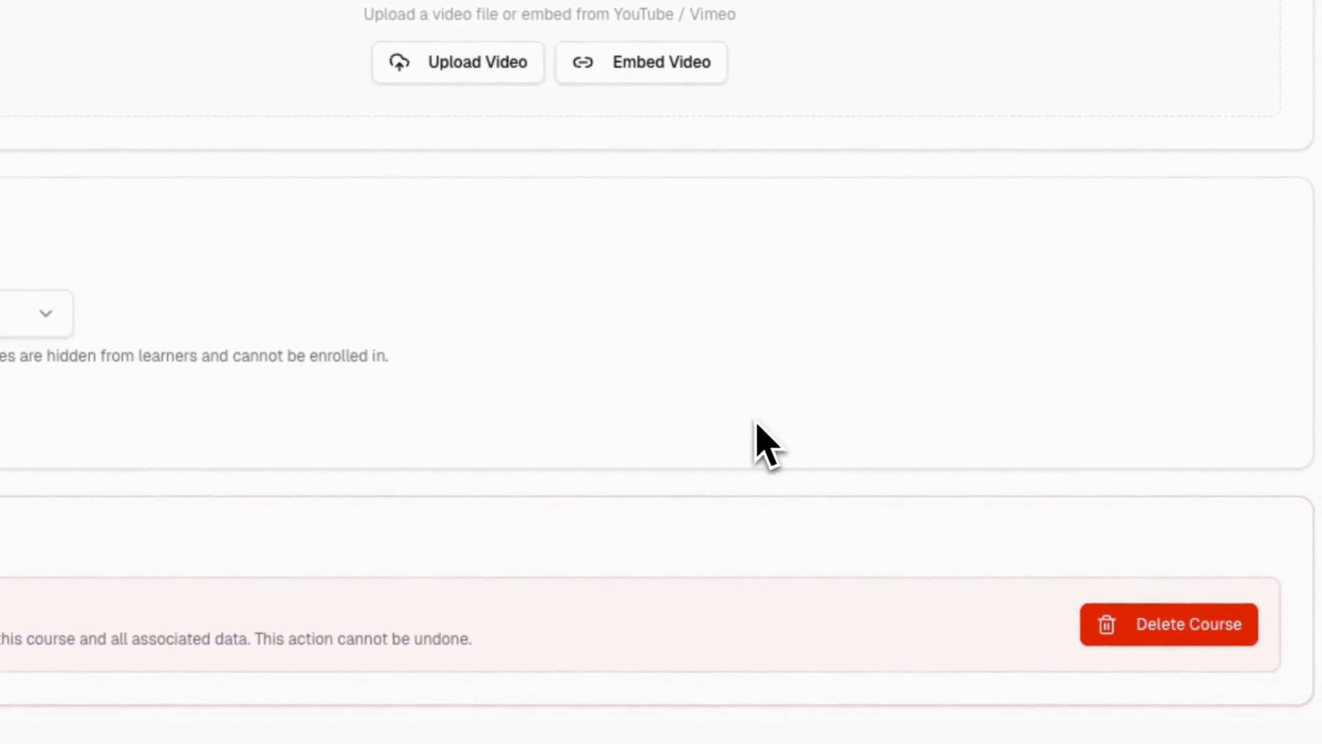
# - Open the deletion confirmation for the Welcome to Acme course
pyautogui.click(1145, 639)
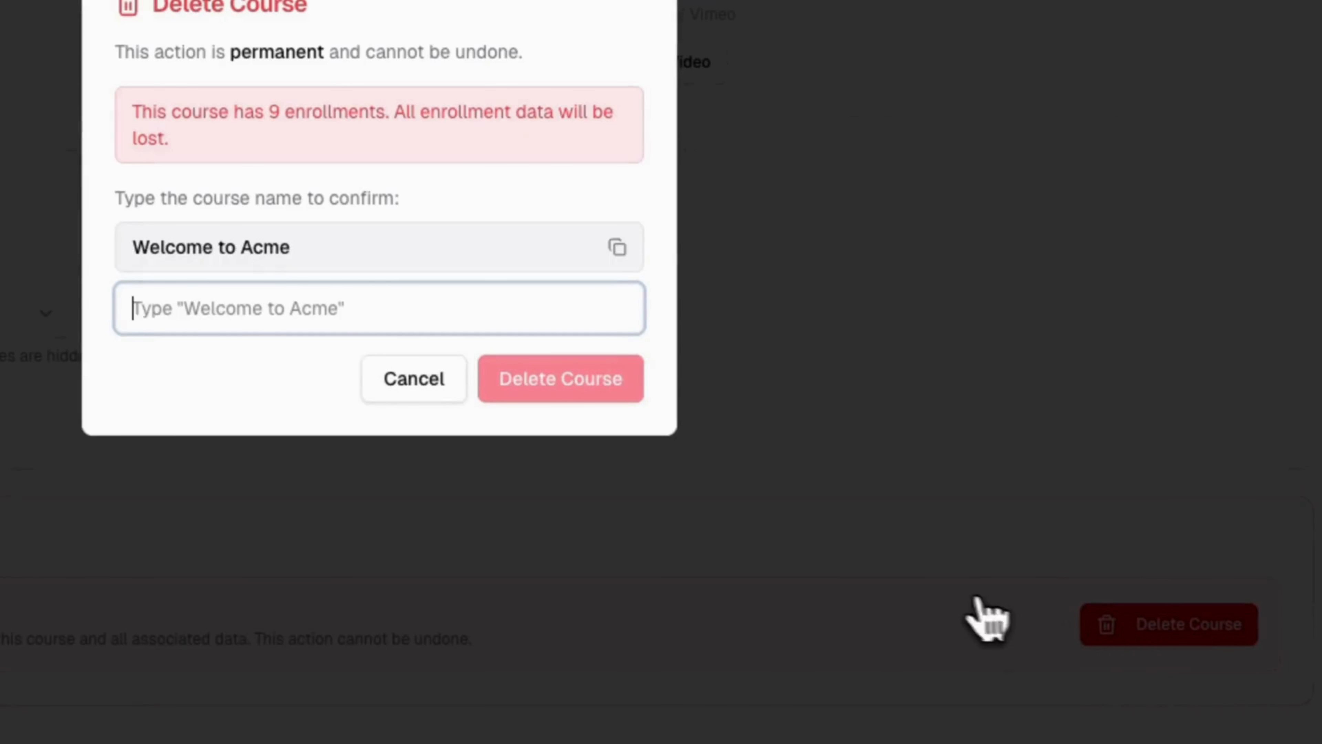